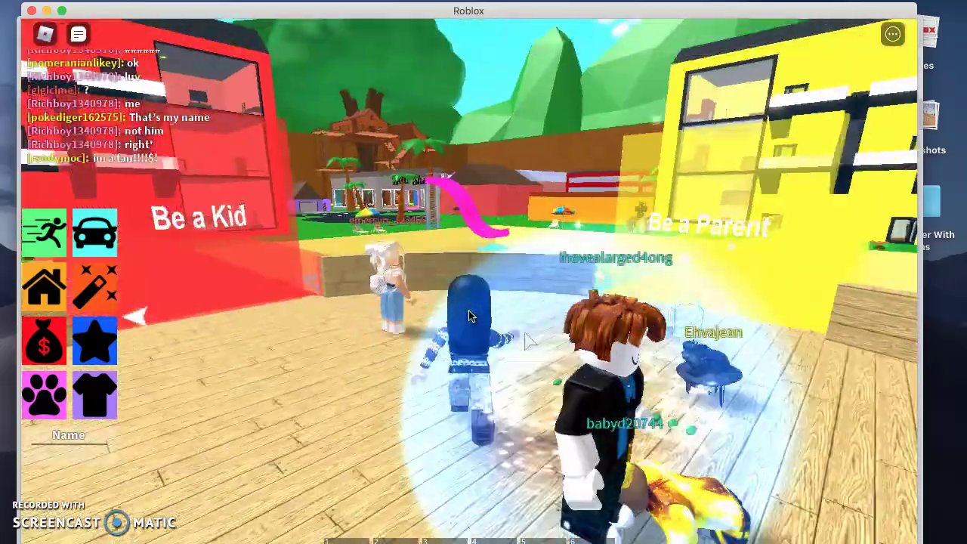
# Walk past the blue ladder tower onto the yellow Be a Parent path
pyautogui.press('w')
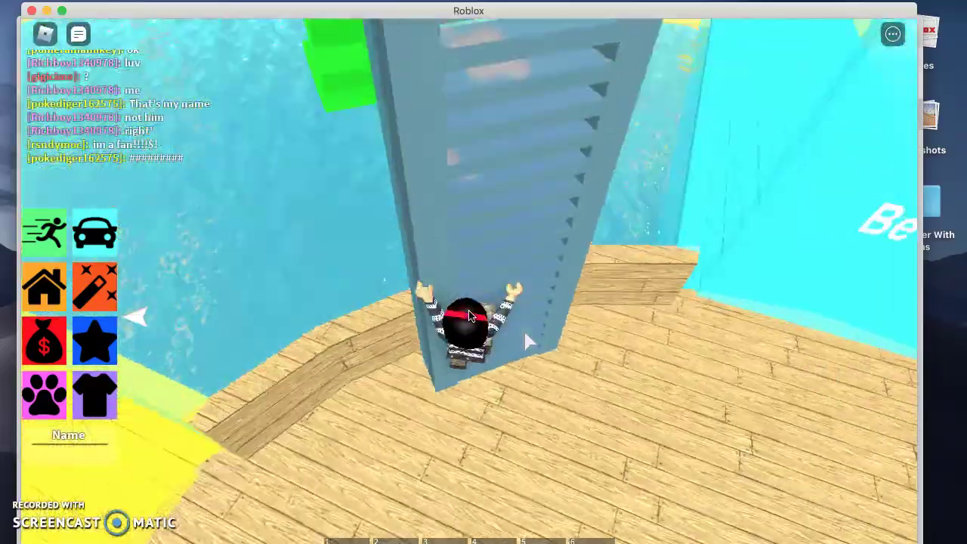
pyautogui.press('w')
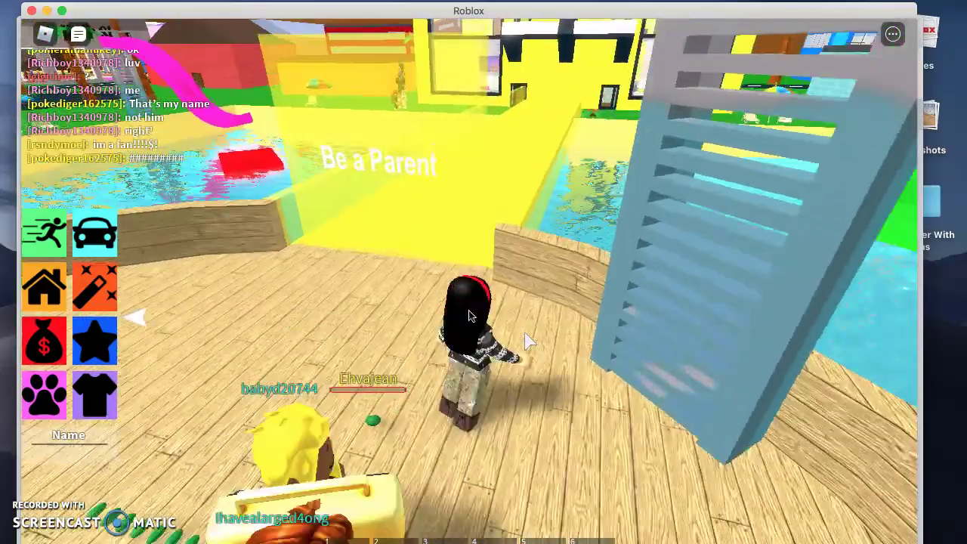
pyautogui.press('w')
# Follow the yellow path toward the house, turn around, and reach the poolside umbrella
pyautogui.press('XF86AudioRaiseVolume')
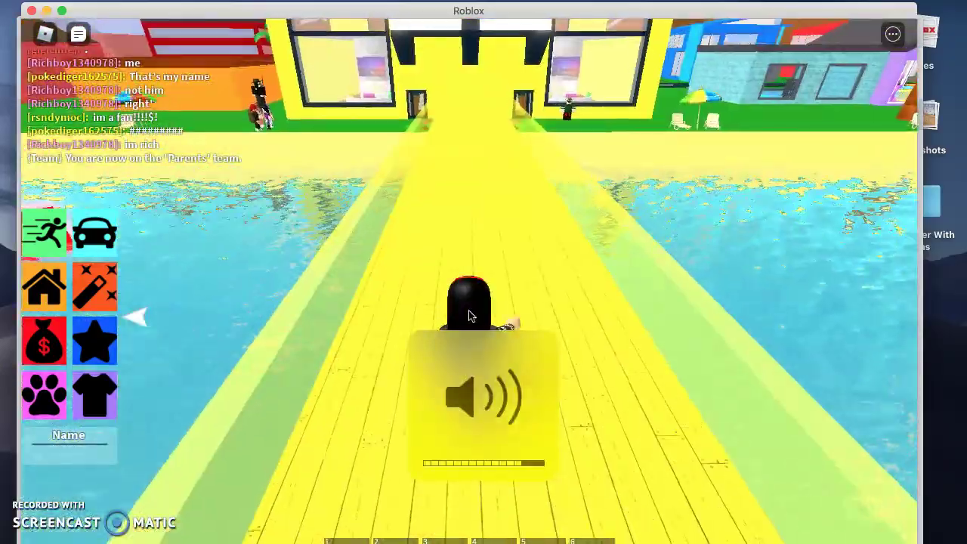
pyautogui.press('w')
pyautogui.press('w')
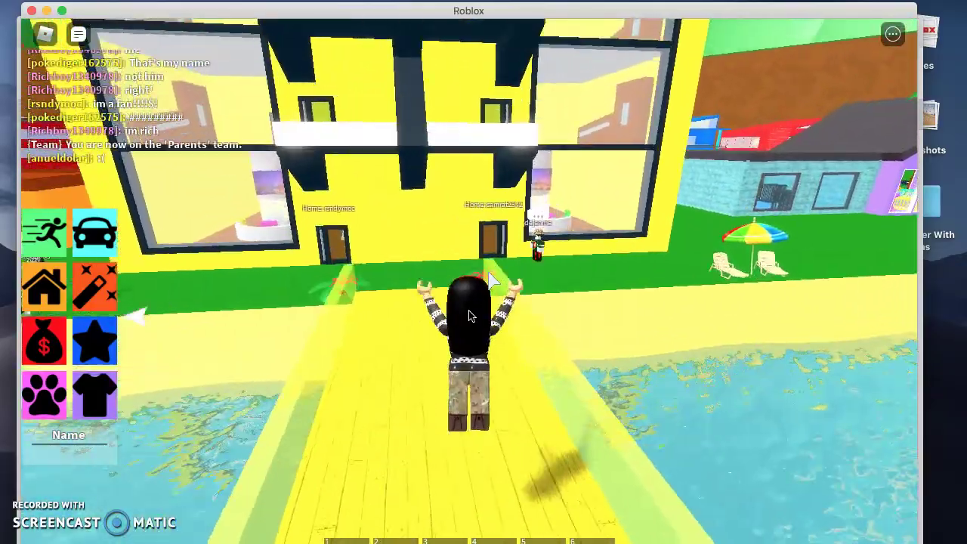
pyautogui.press('w')
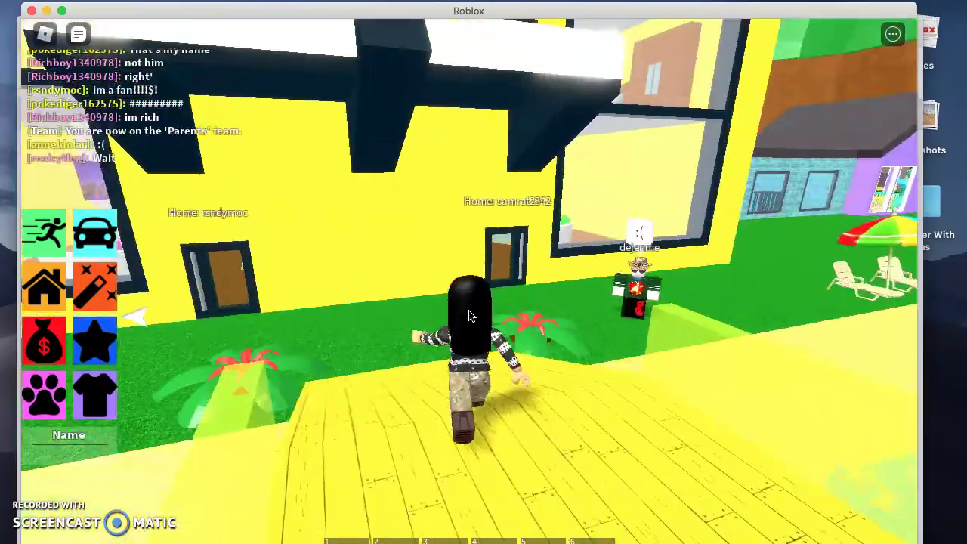
pyautogui.press('s')
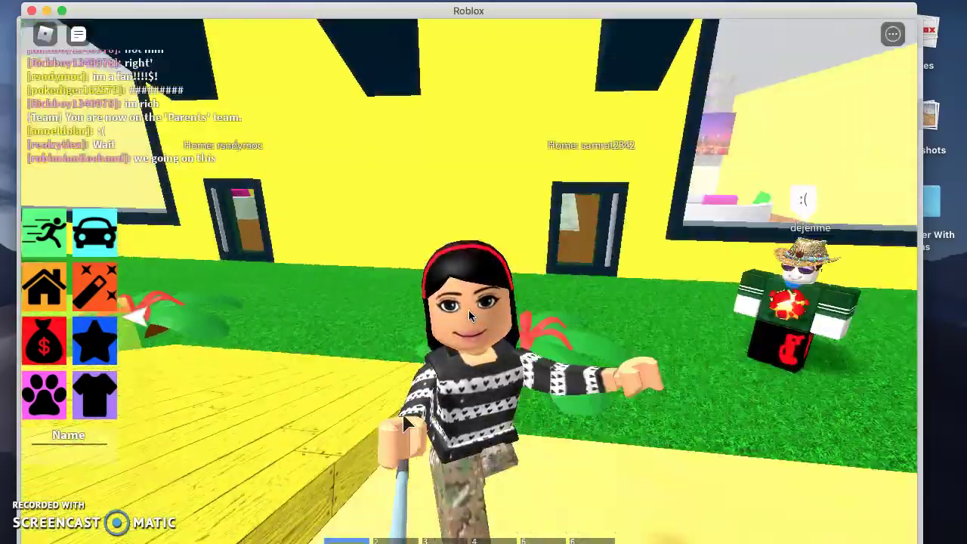
pyautogui.press('w')
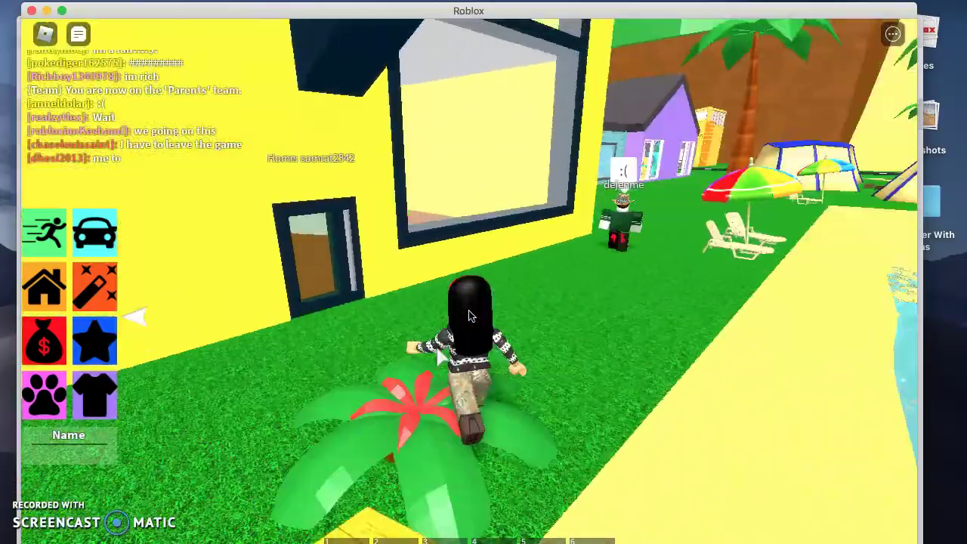
pyautogui.press('w')
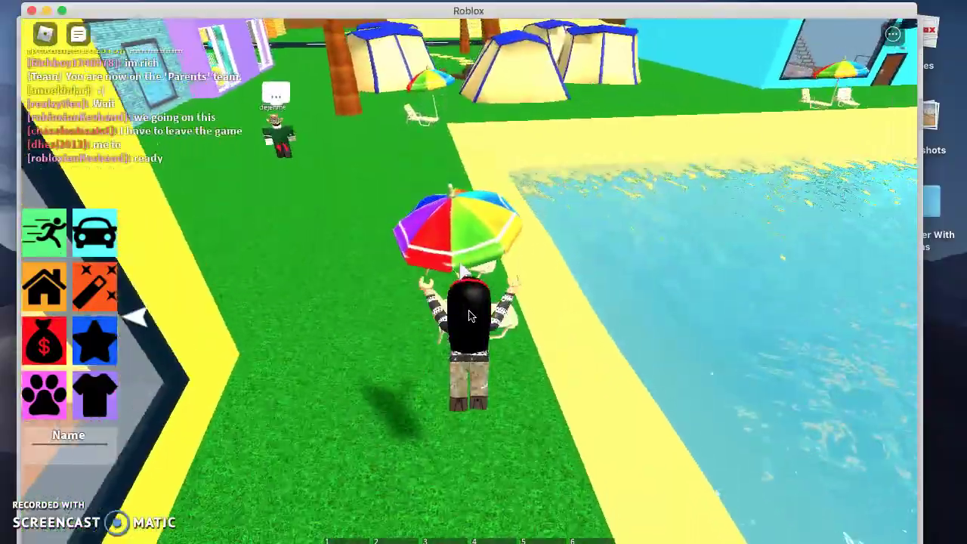
# Cross the grass past the palm tree and walk into a tent
pyautogui.press('w')
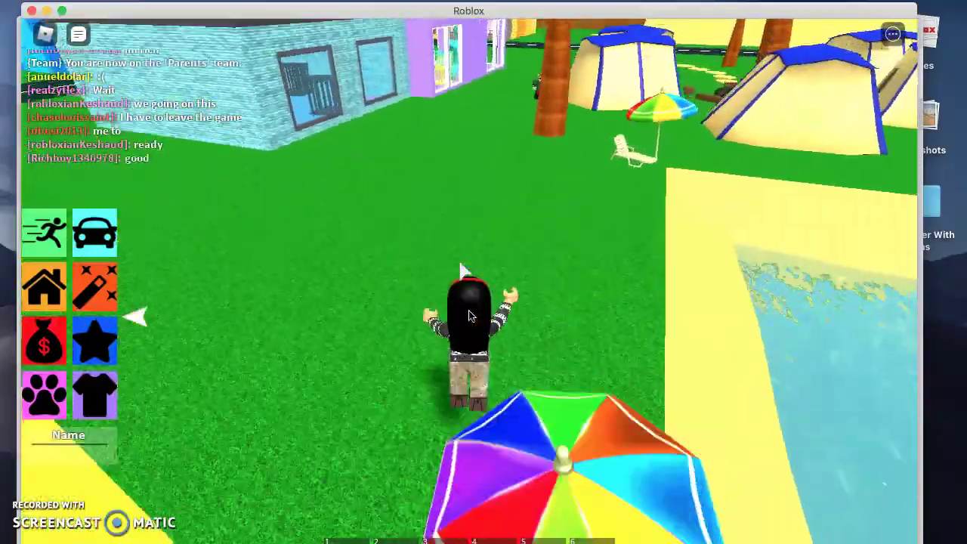
pyautogui.press('w')
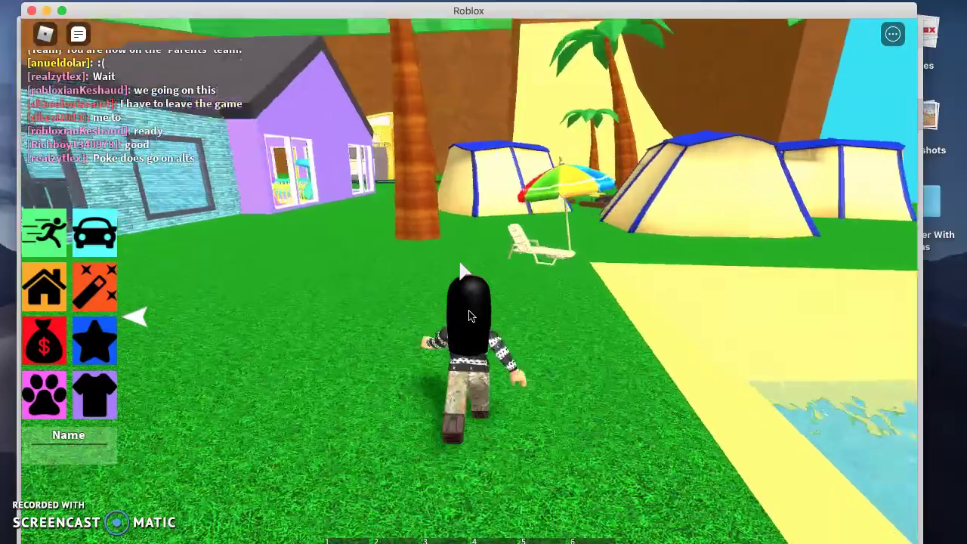
pyautogui.press('w')
pyautogui.press('d')
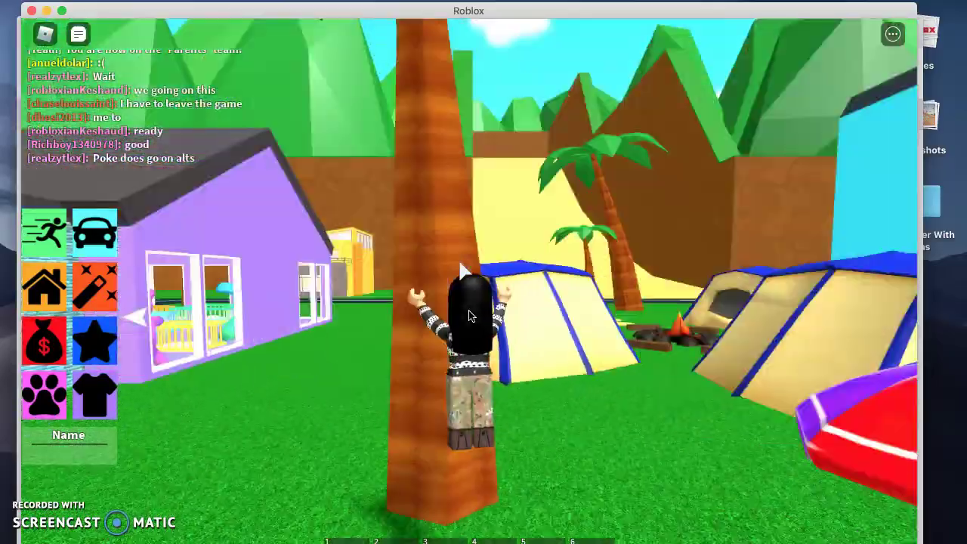
pyautogui.press('w')
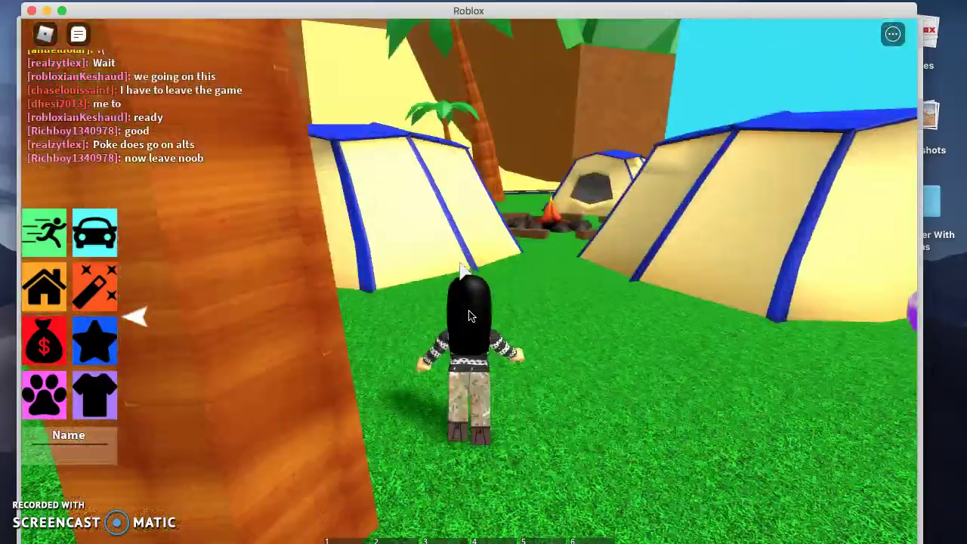
pyautogui.press('w')
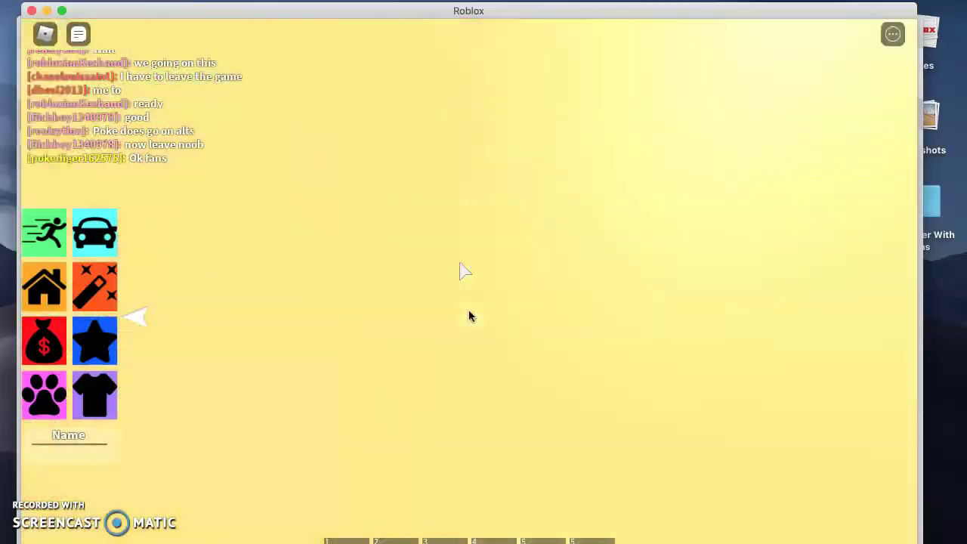
# Back out of the tent and run past the palm tree toward the yellow boardwalk
pyautogui.press('s')
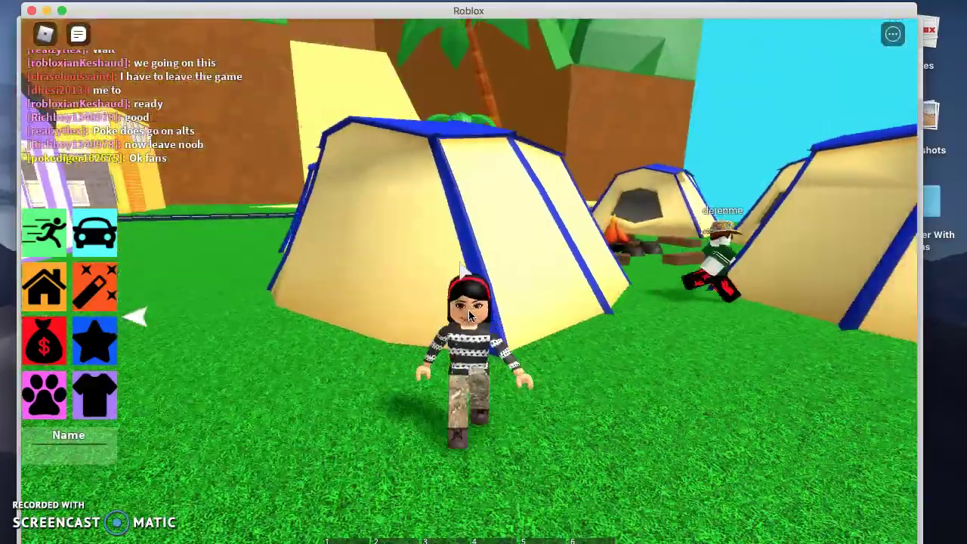
pyautogui.press('a')
pyautogui.press('w')
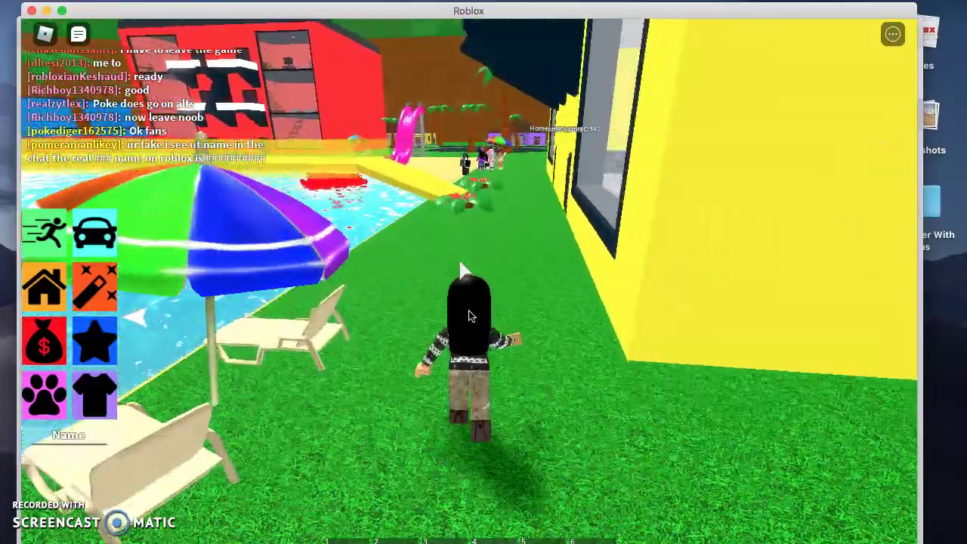
pyautogui.press('w')
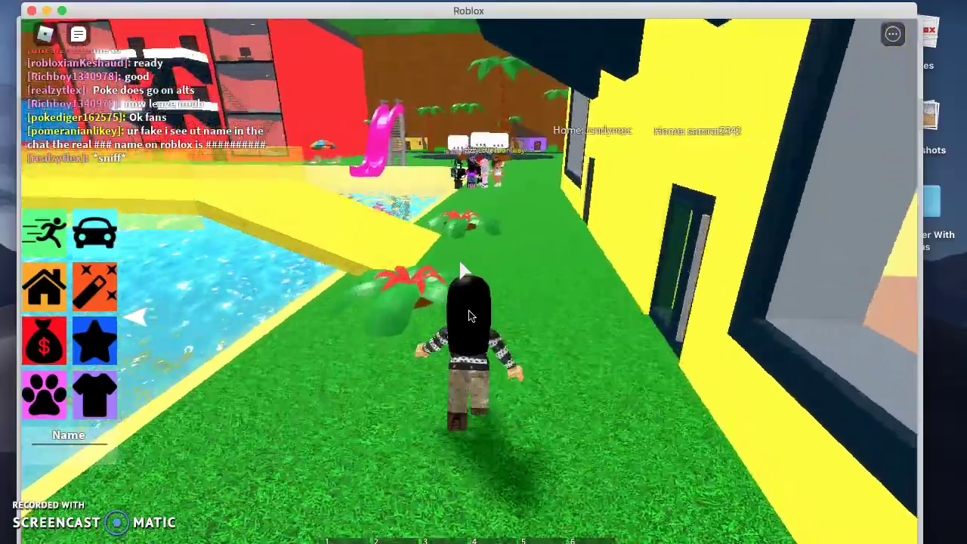
pyautogui.press('d')
pyautogui.press('s')
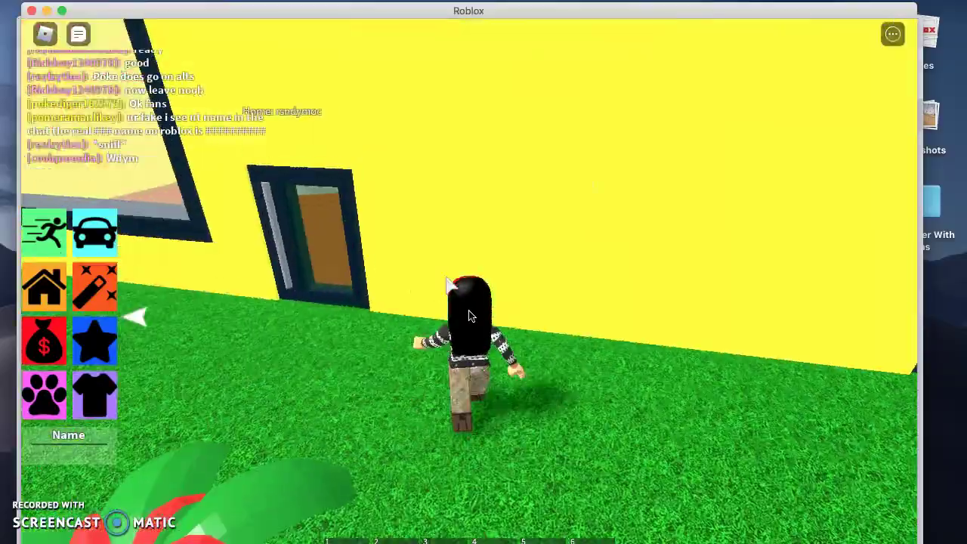
# Run along the waterfront boardwalk, circling the yellow building and back toward the water
pyautogui.press('a')
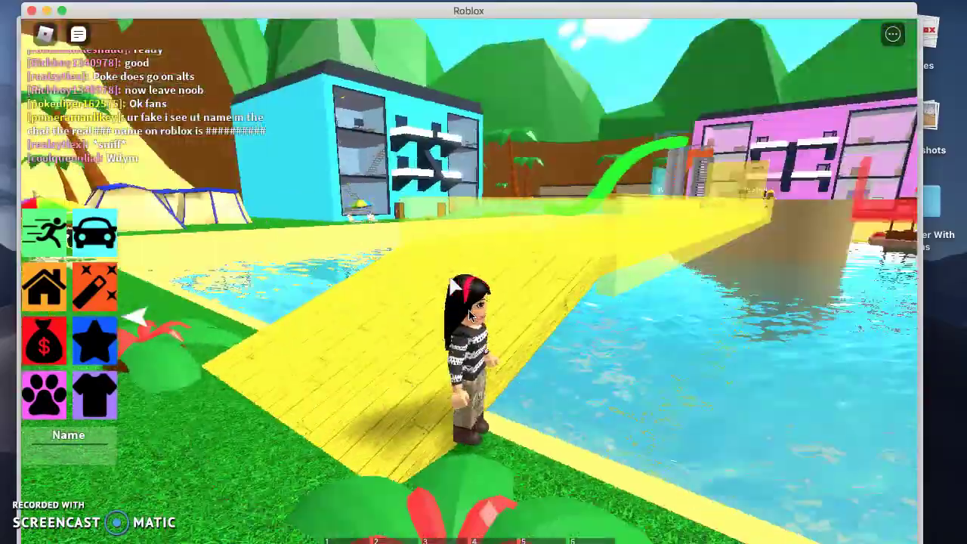
pyautogui.press('w')
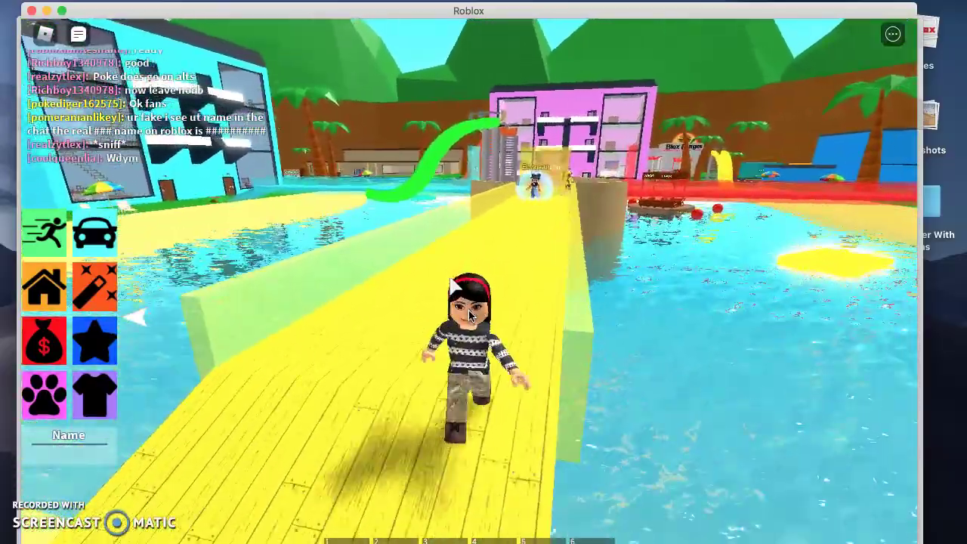
pyautogui.press('w')
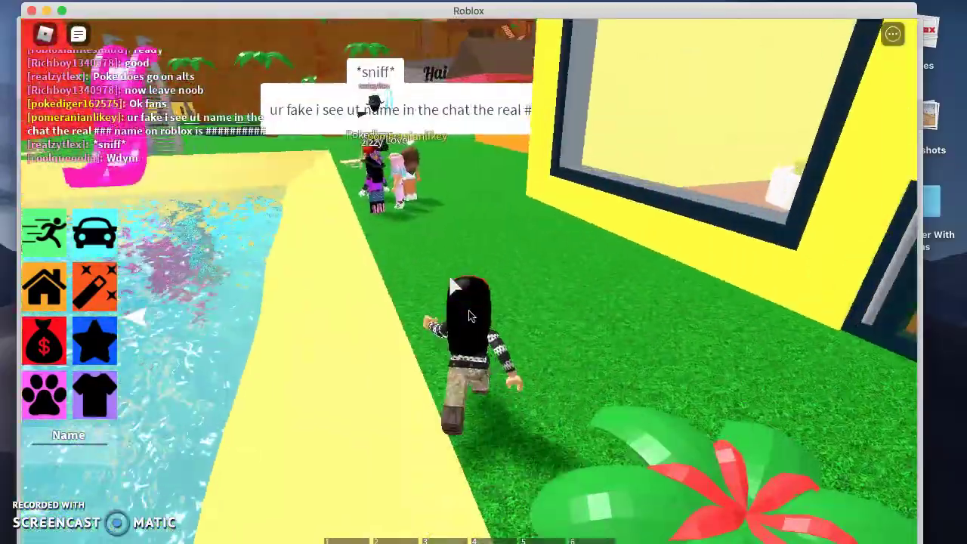
pyautogui.press('s')
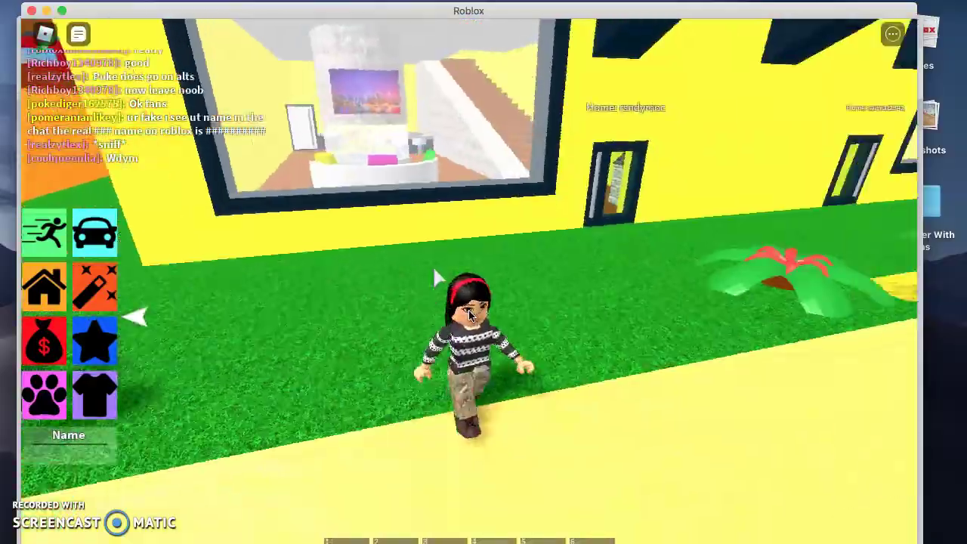
pyautogui.press('w')
# Run down the yellow boardwalk to the Be a Teen gateway
pyautogui.press('d')
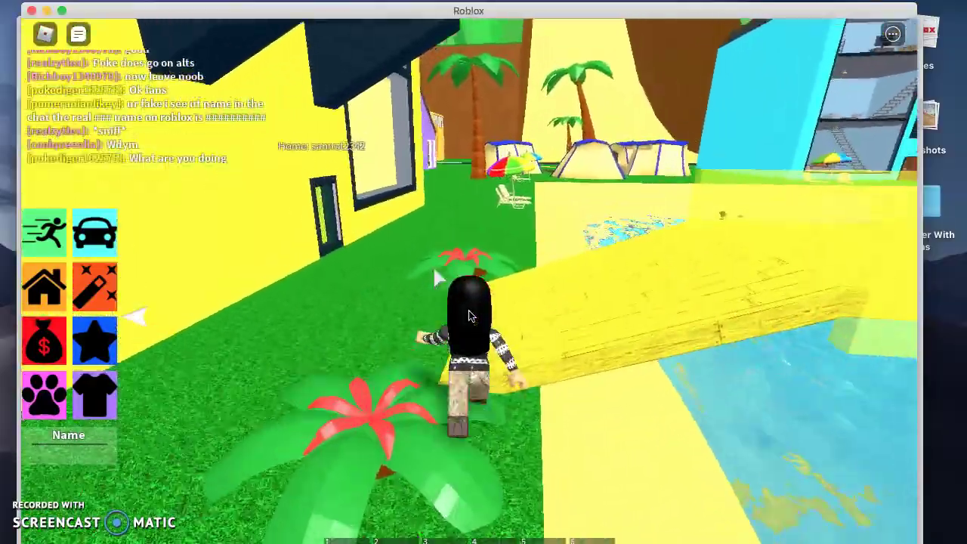
pyautogui.press('d')
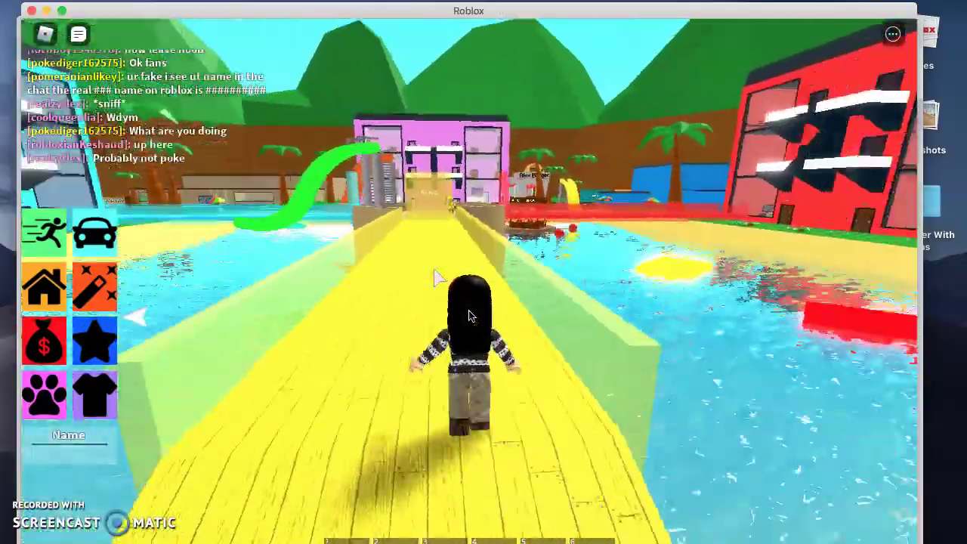
pyautogui.press('d')
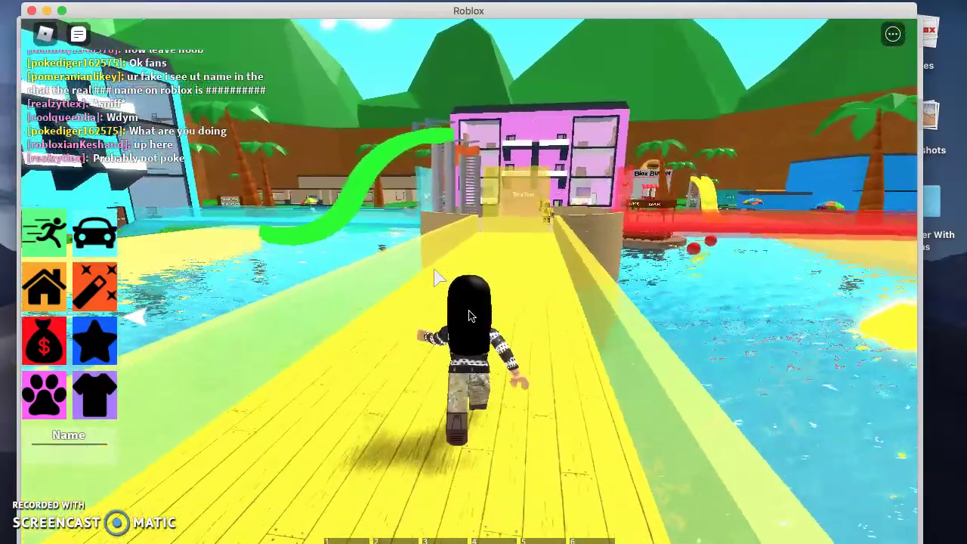
pyautogui.press('w')
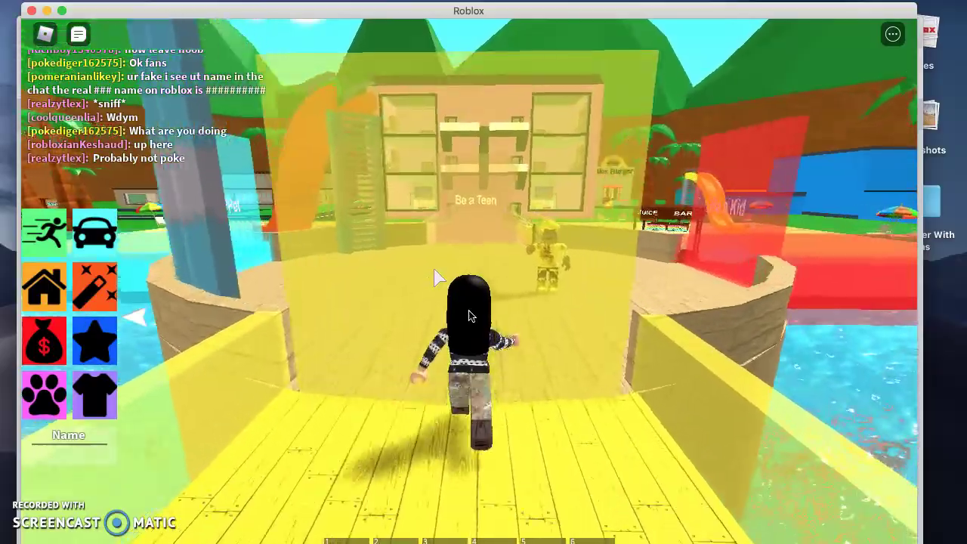
# Climb the blue ladder tower onto the green slide and ride it into the pool
pyautogui.press('a')
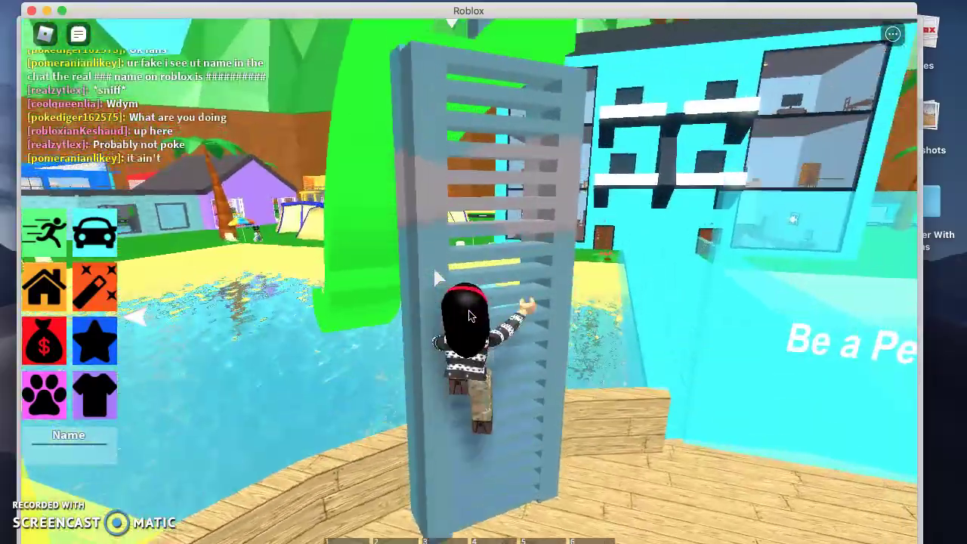
pyautogui.press('s')
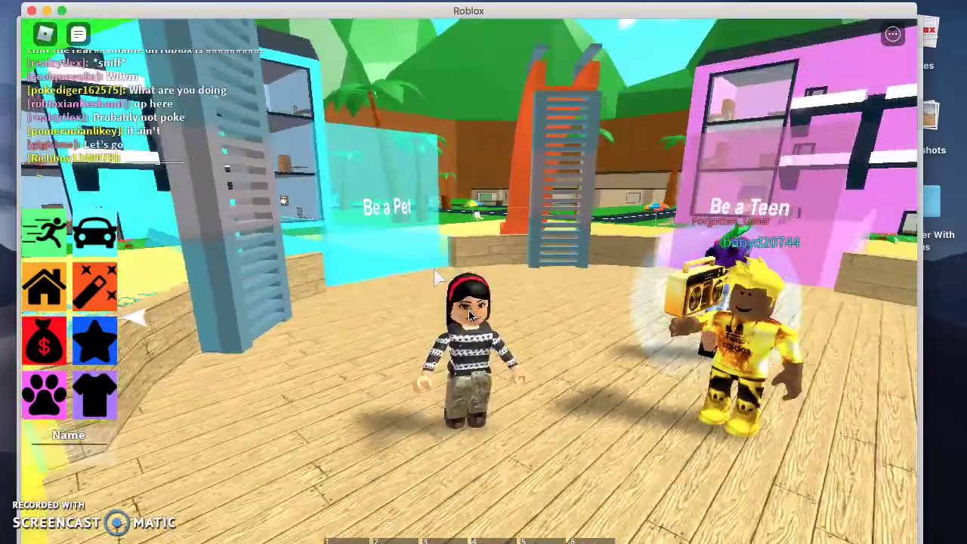
pyautogui.press('w')
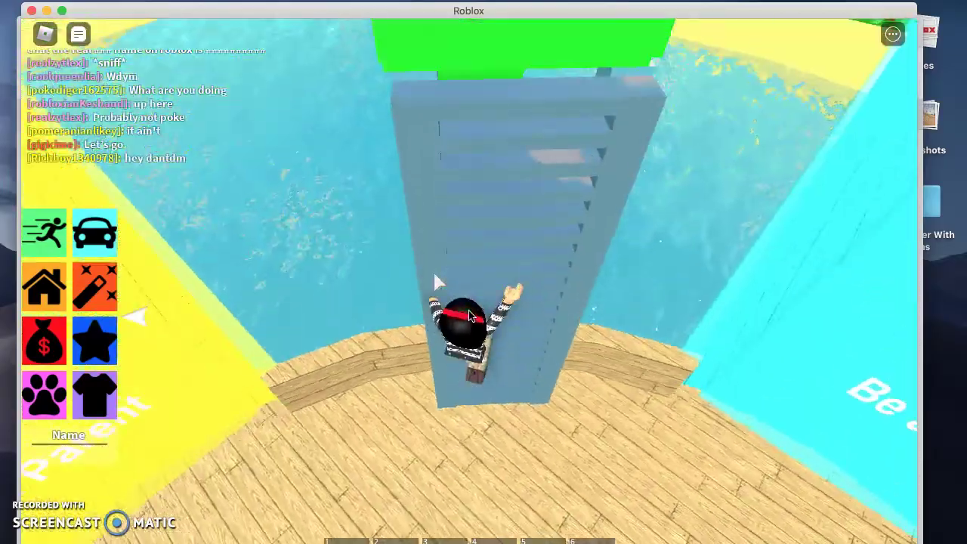
pyautogui.press('w')
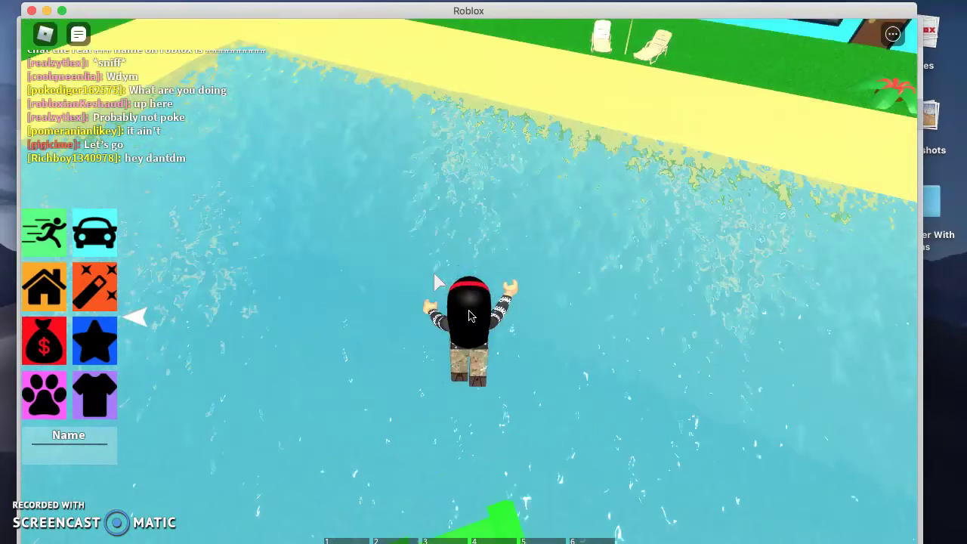
# Wade out of the pool onto the beach by the yellow building
pyautogui.press('w')
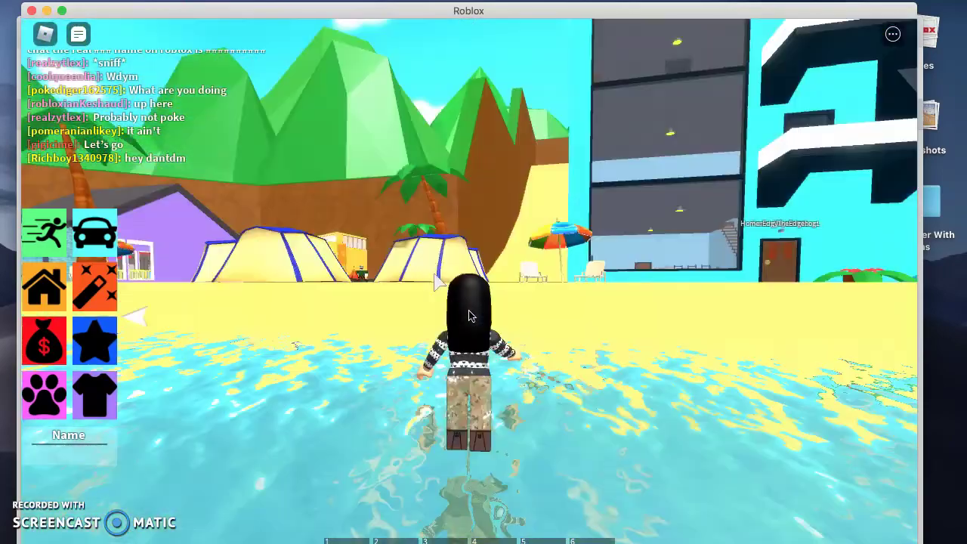
pyautogui.press('s')
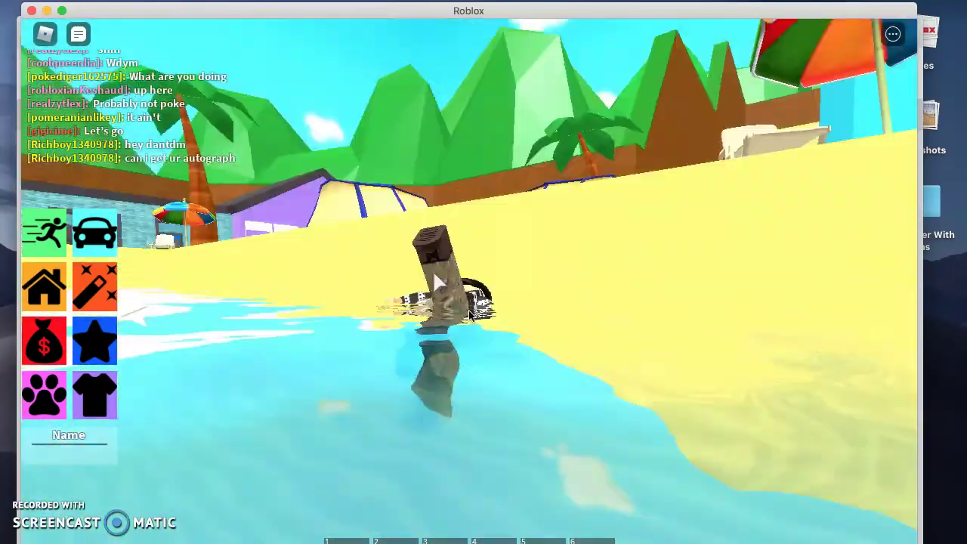
pyautogui.press('a')
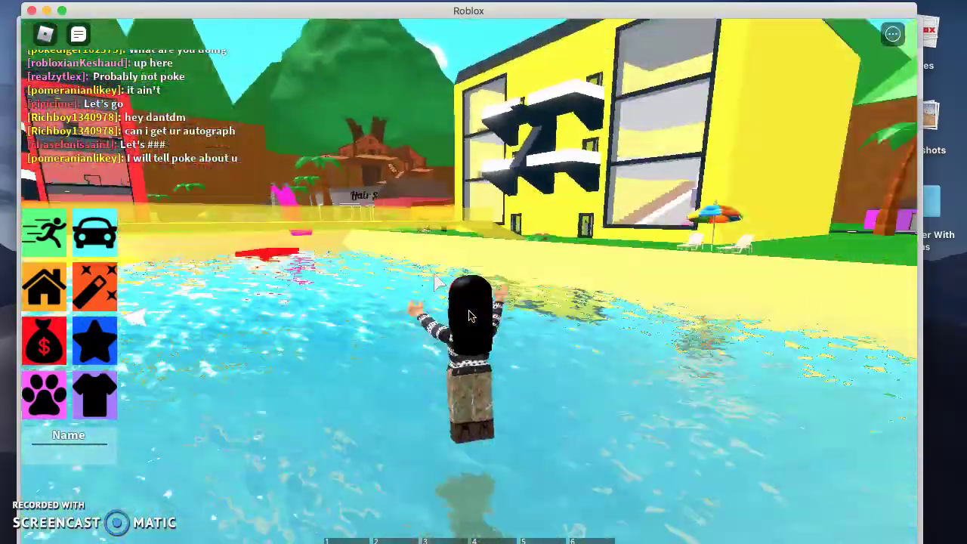
pyautogui.press('w')
pyautogui.press('a')
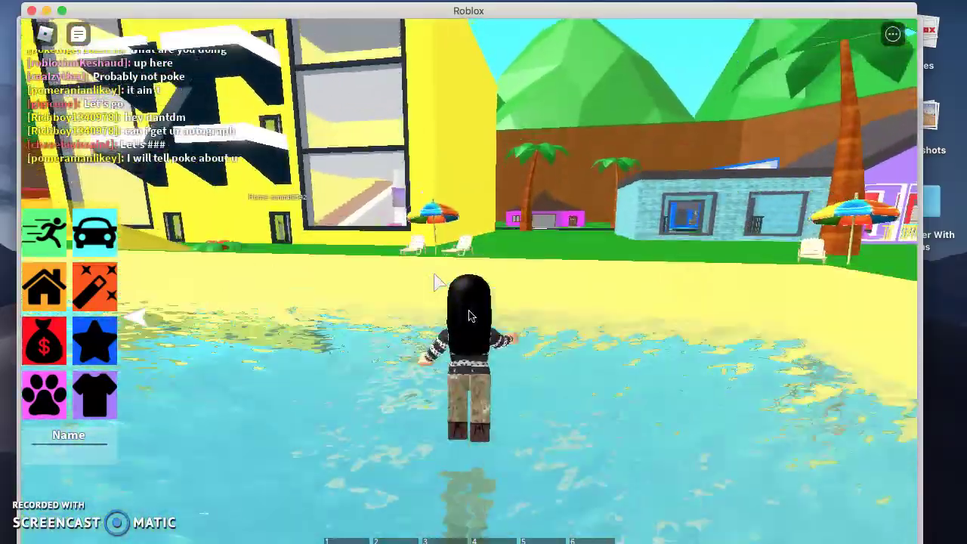
pyautogui.press('w')
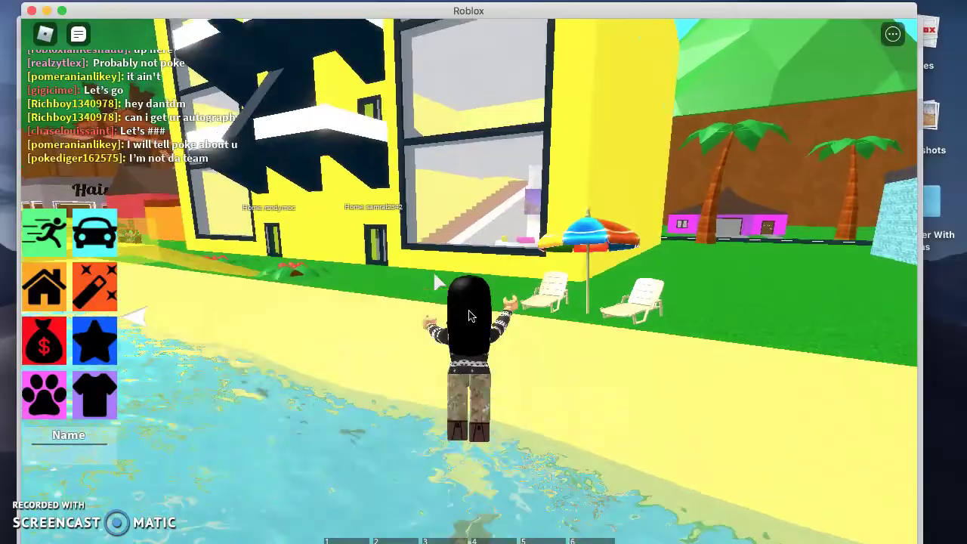
pyautogui.press('a')
# Walk through the yellow building's door, then step back out and view the doorway
pyautogui.press('w')
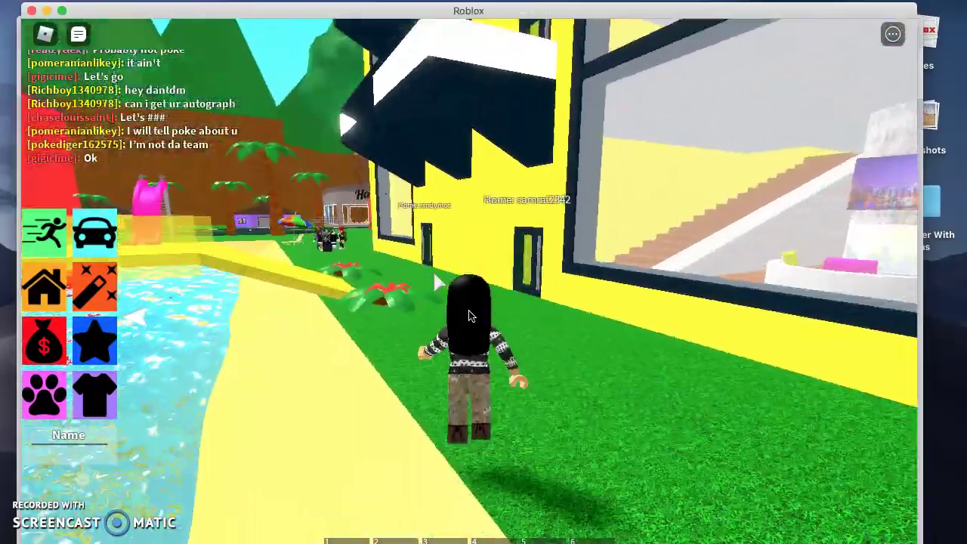
pyautogui.press('space')
pyautogui.press('d')
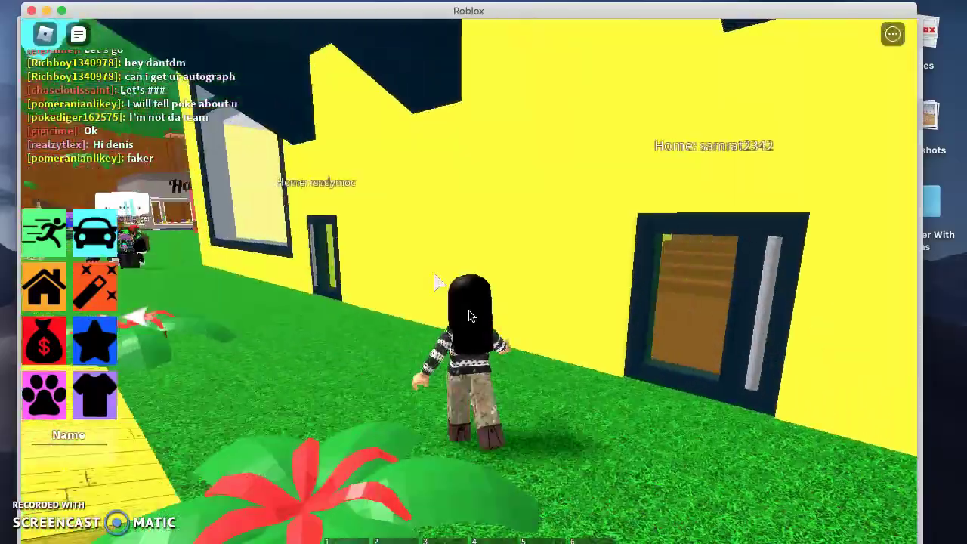
pyautogui.press('w')
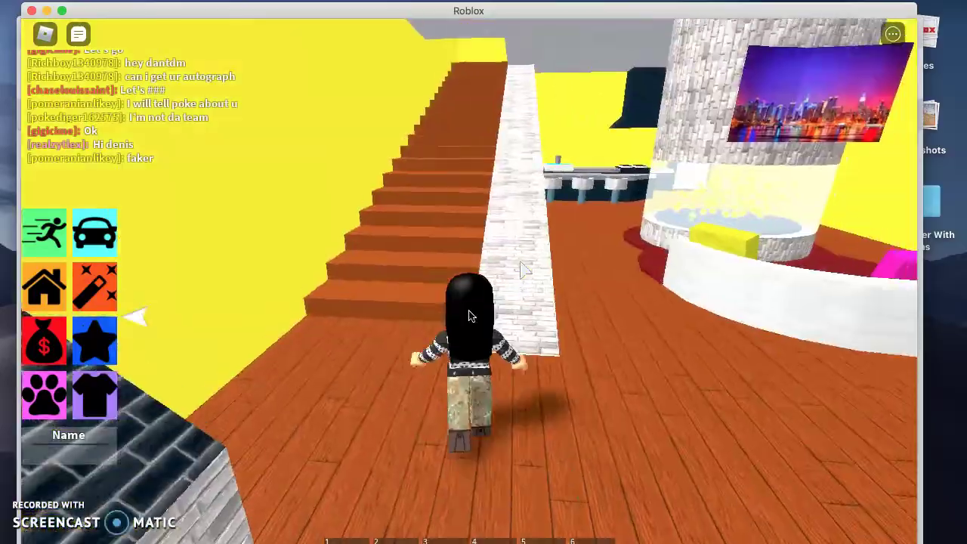
pyautogui.press('s')
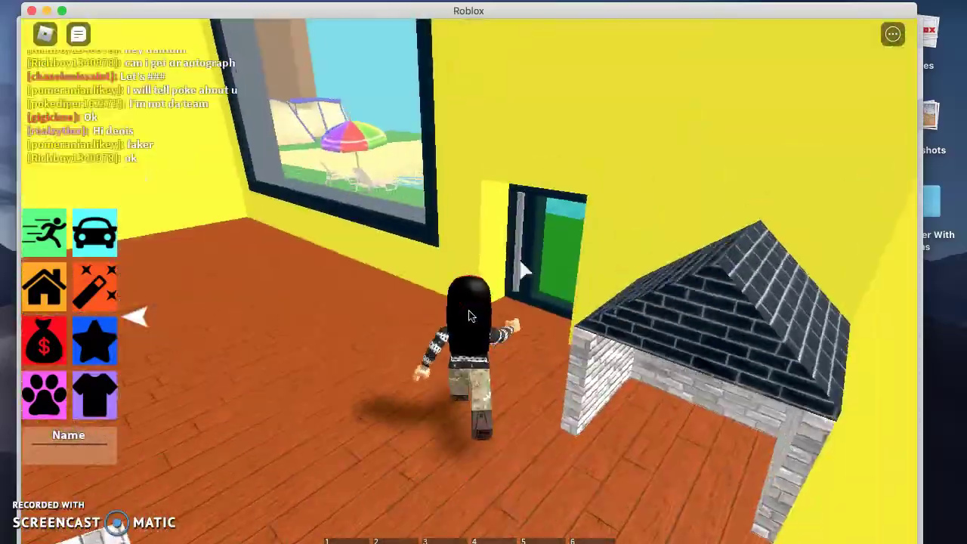
pyautogui.press('w')
pyautogui.press('s')
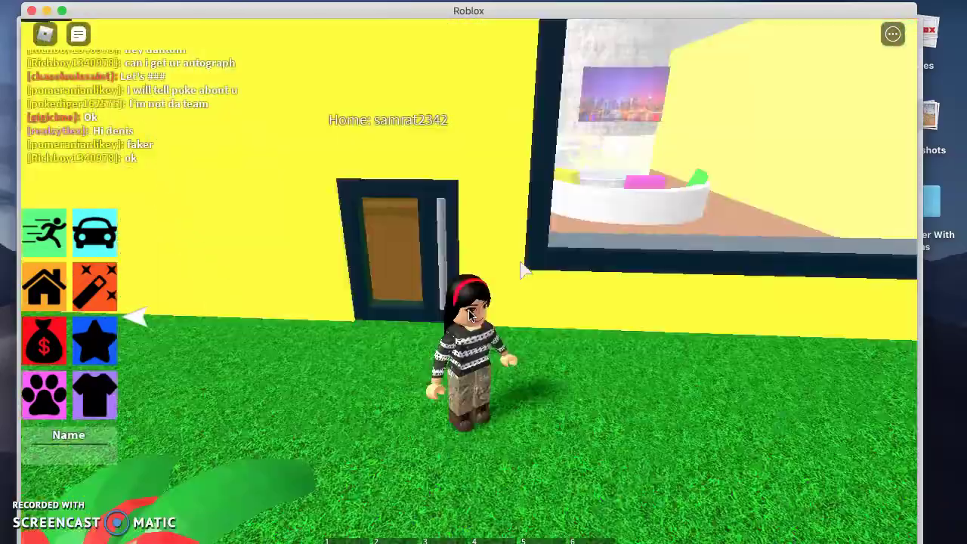
pyautogui.press('s')
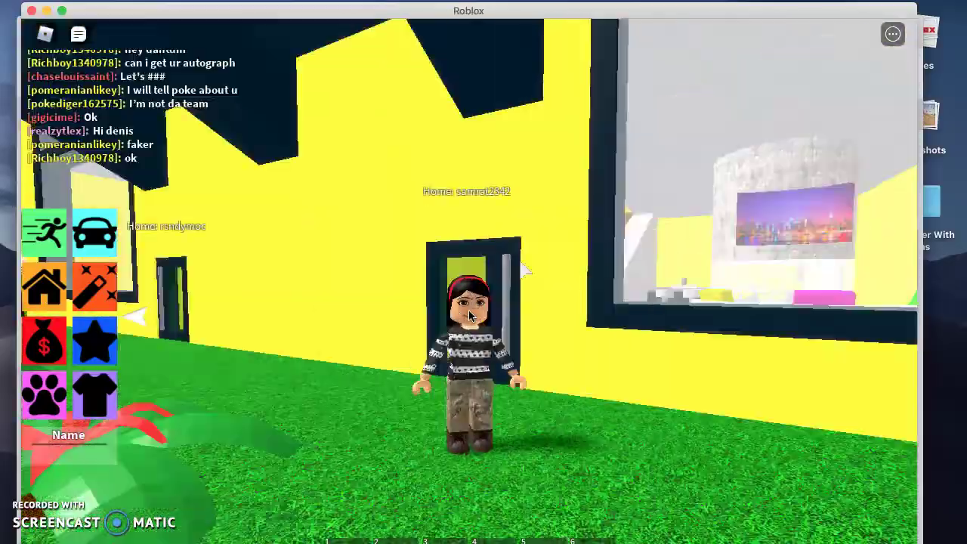
# Walk and jump along the yellow boardwalk, turning left toward the houses and pool
pyautogui.press('w')
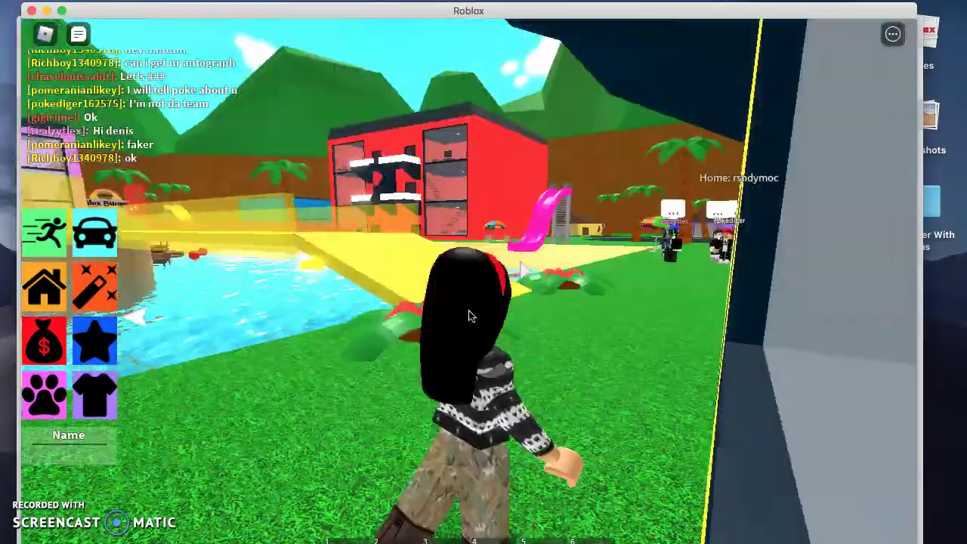
pyautogui.press('w')
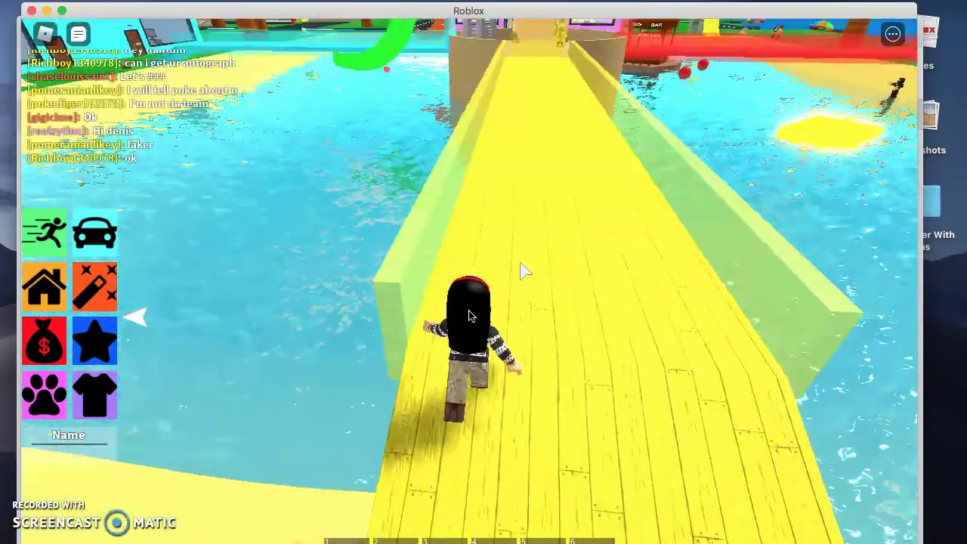
pyautogui.press('space')
pyautogui.press('w')
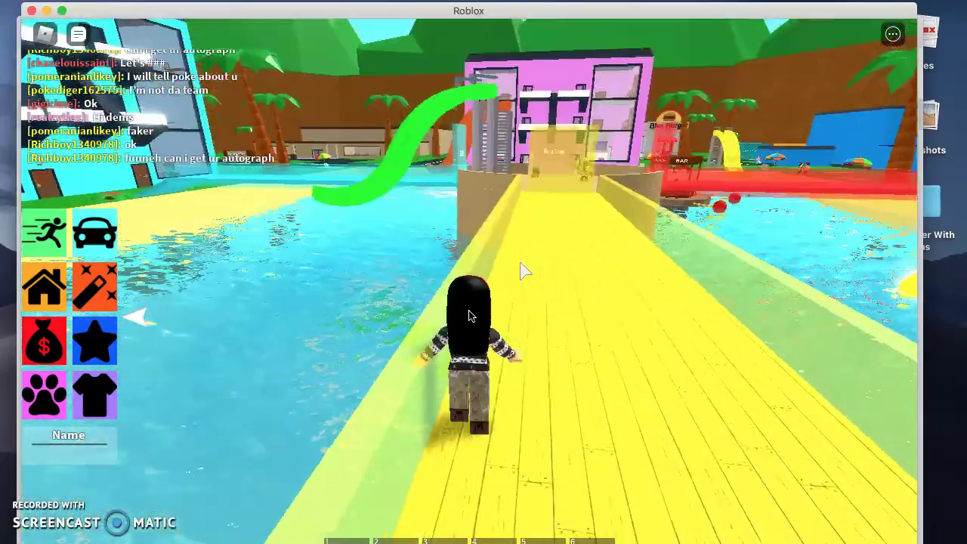
pyautogui.press('a')
pyautogui.press('a')
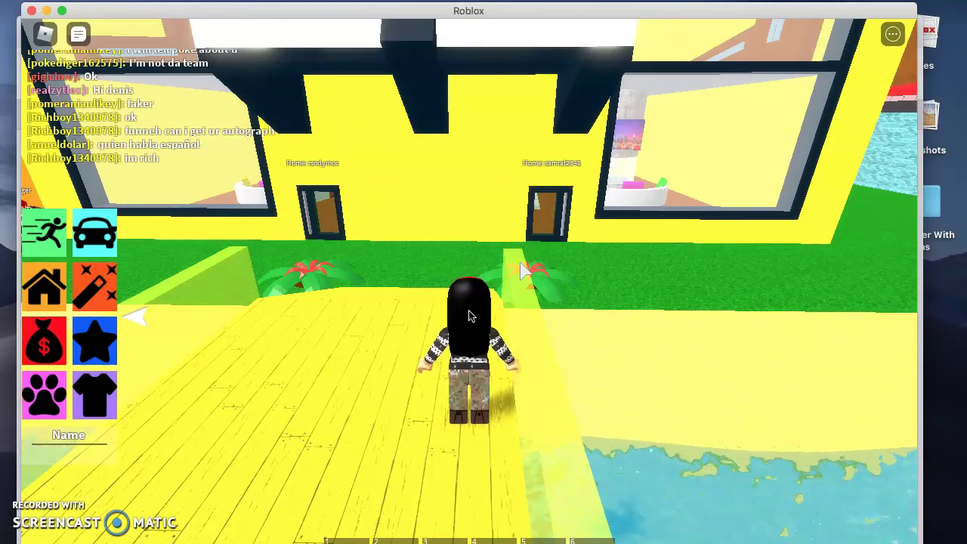
# Turn back and forth between the pink and blue buildings, ending facing the yellow houses
pyautogui.press('s')
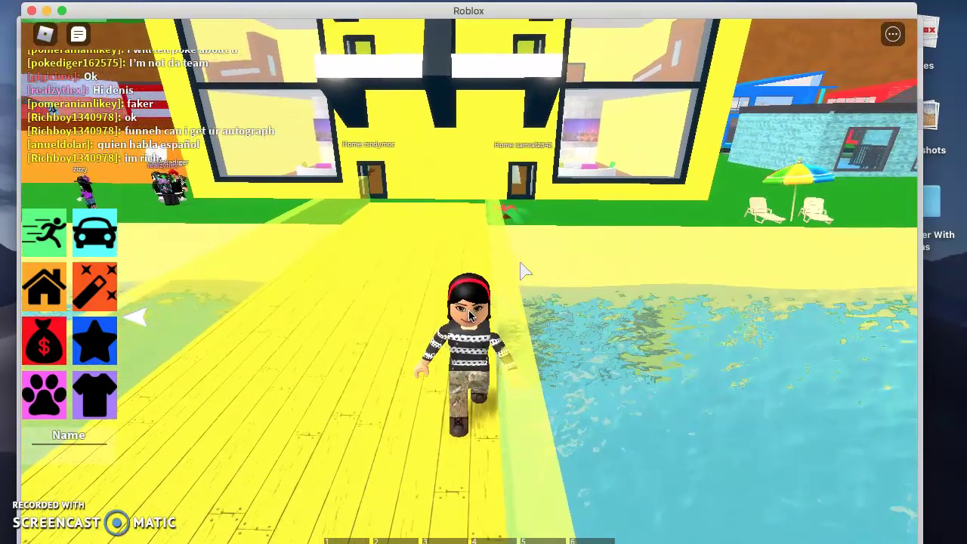
pyautogui.press('w')
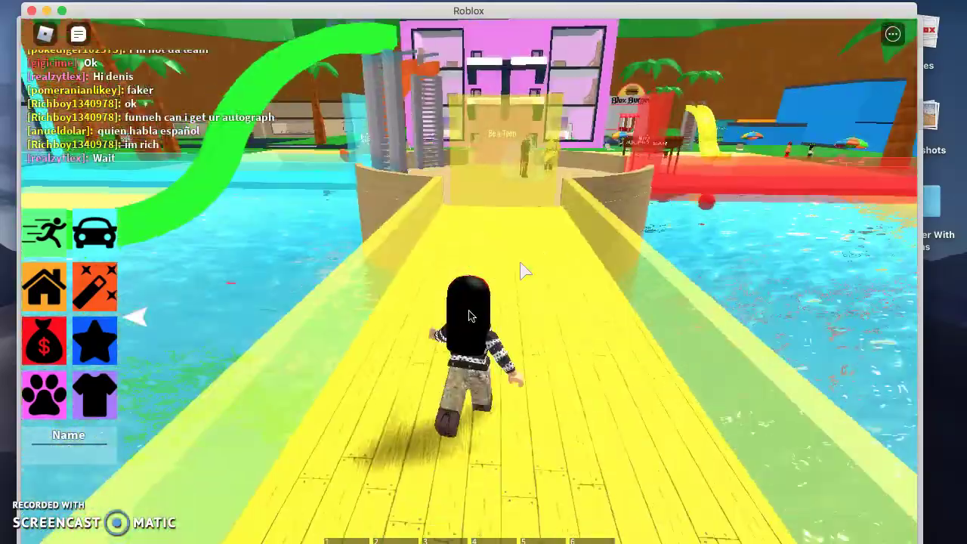
pyautogui.press('s')
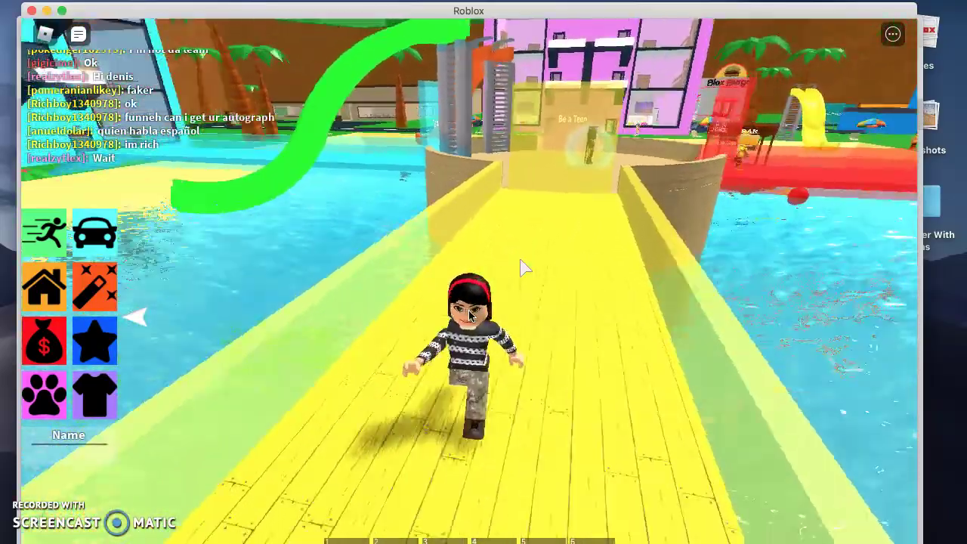
pyautogui.press('w')
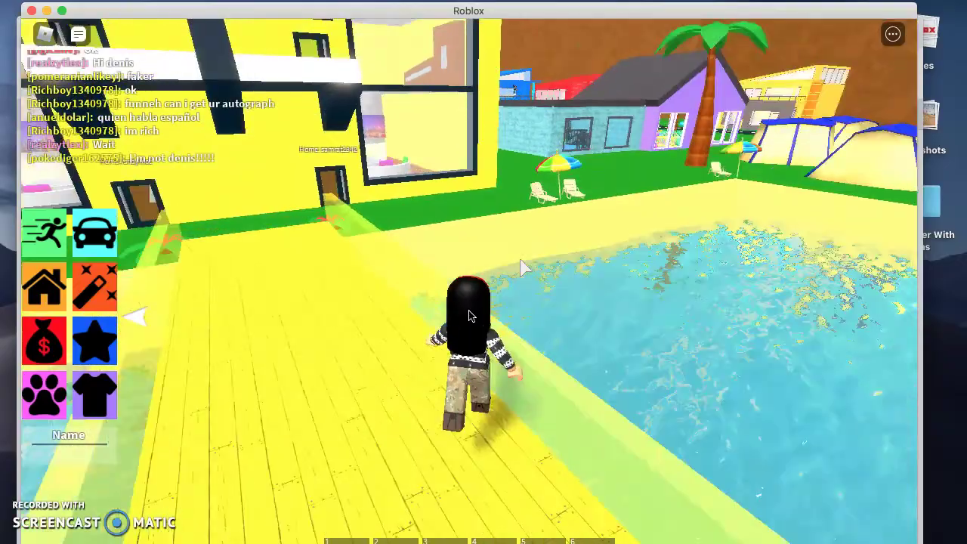
# Run along the yellow houses toward the beach and through the beach umbrella
pyautogui.press('w')
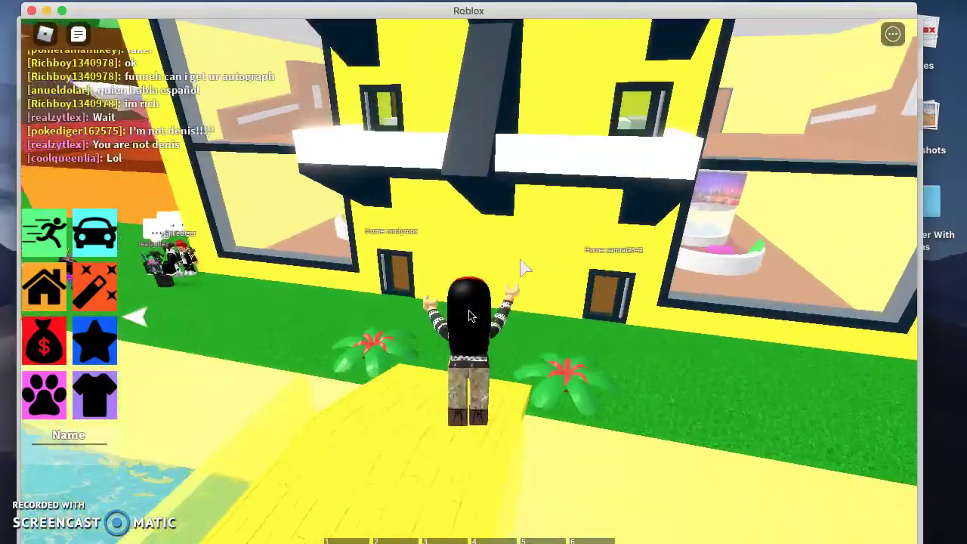
pyautogui.press('w')
pyautogui.press('d')
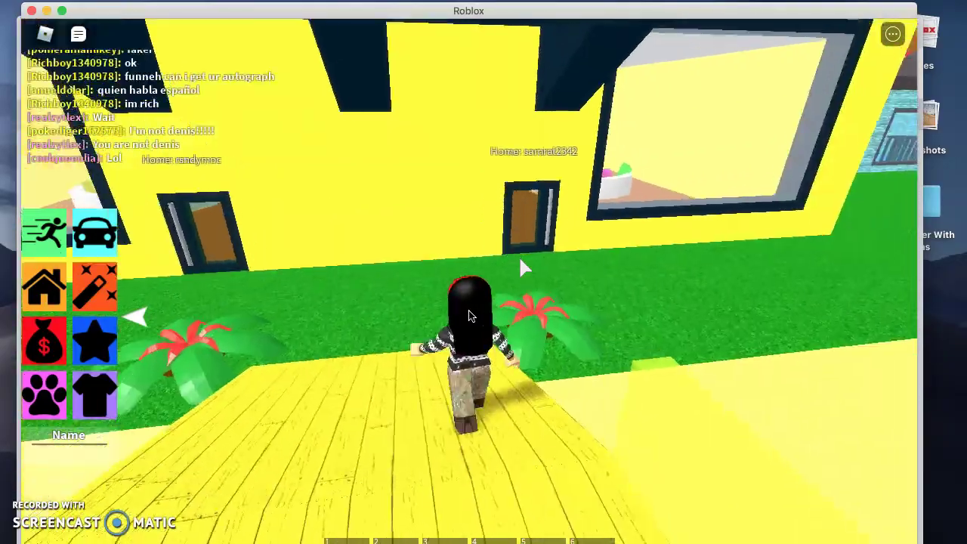
pyautogui.press('w')
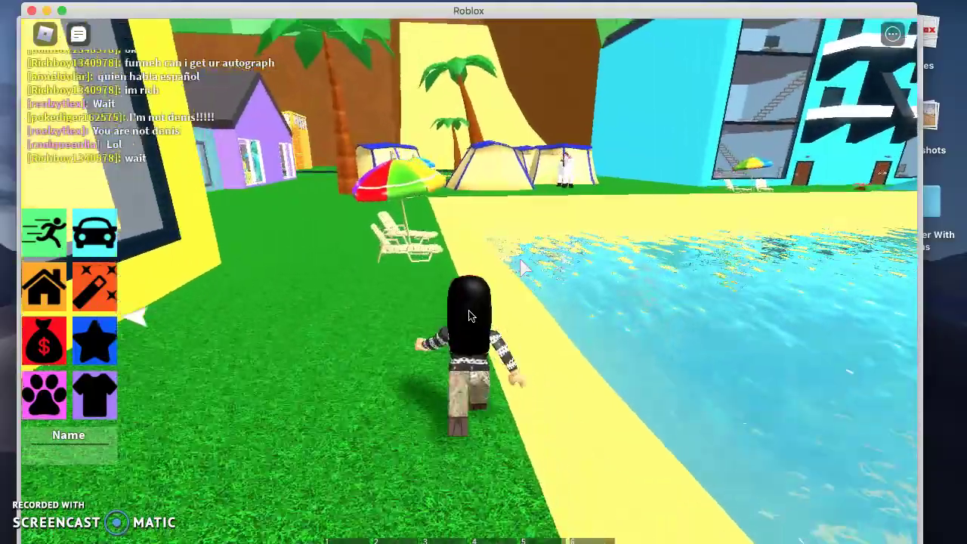
pyautogui.press('w')
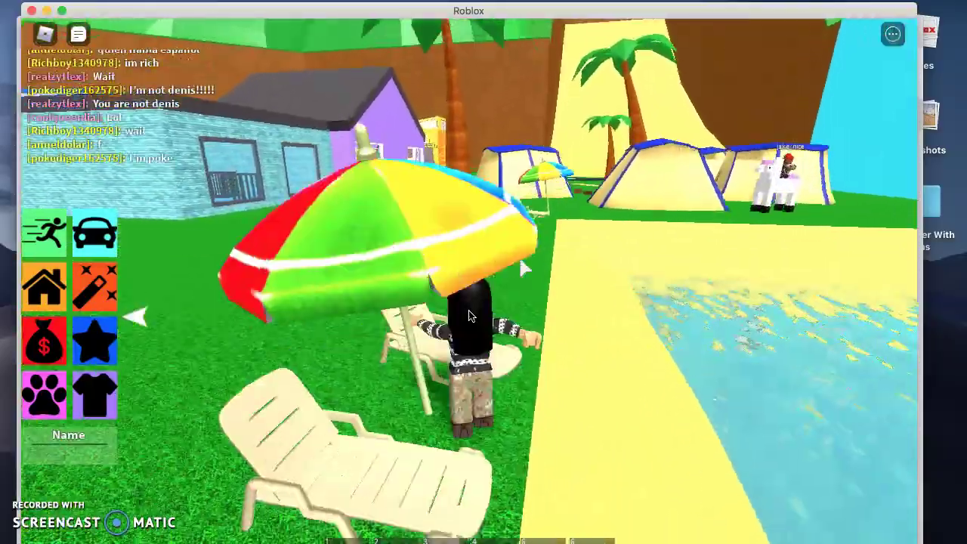
pyautogui.press('space')
# Jump onto the yellow tent's roof, then walk off onto the grass
pyautogui.press('d')
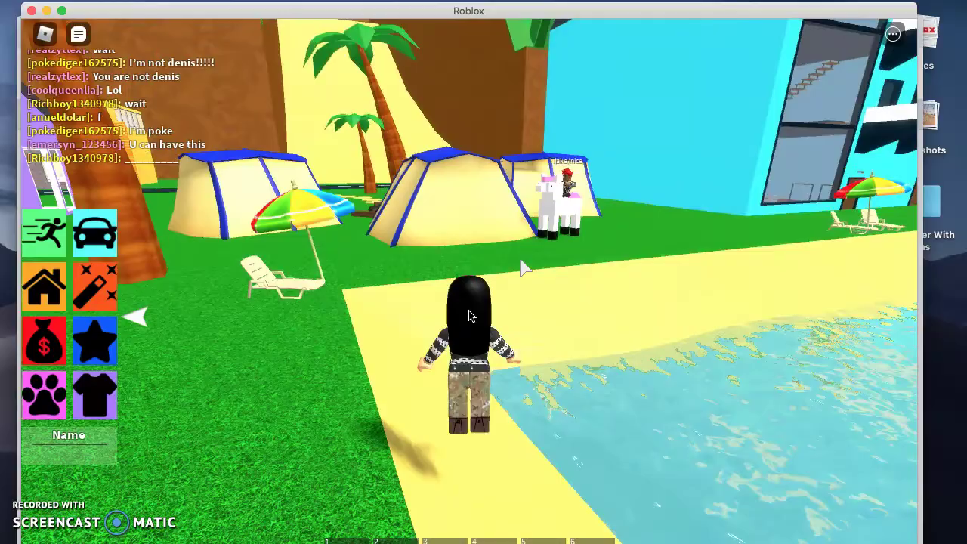
pyautogui.press('w')
pyautogui.press('space')
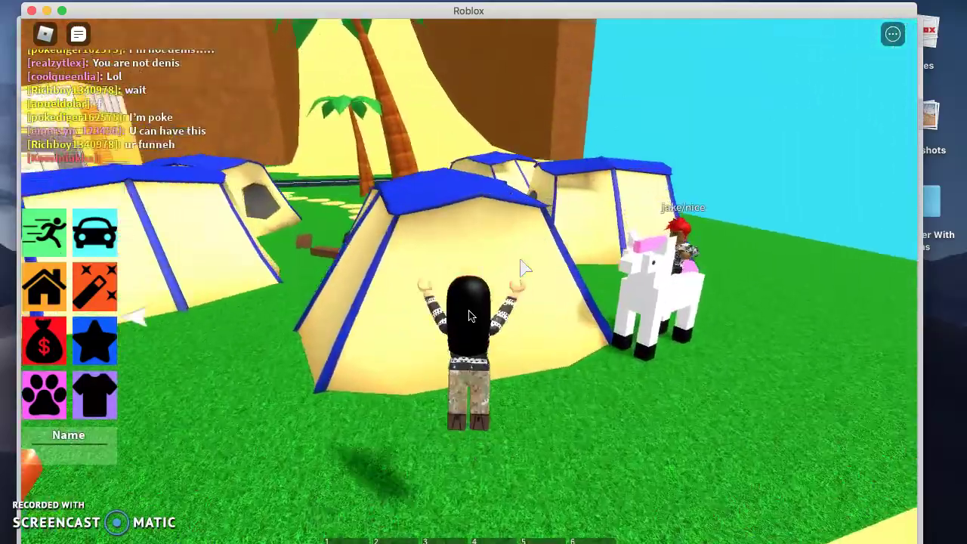
pyautogui.press('w')
pyautogui.press('space')
pyautogui.press('w')
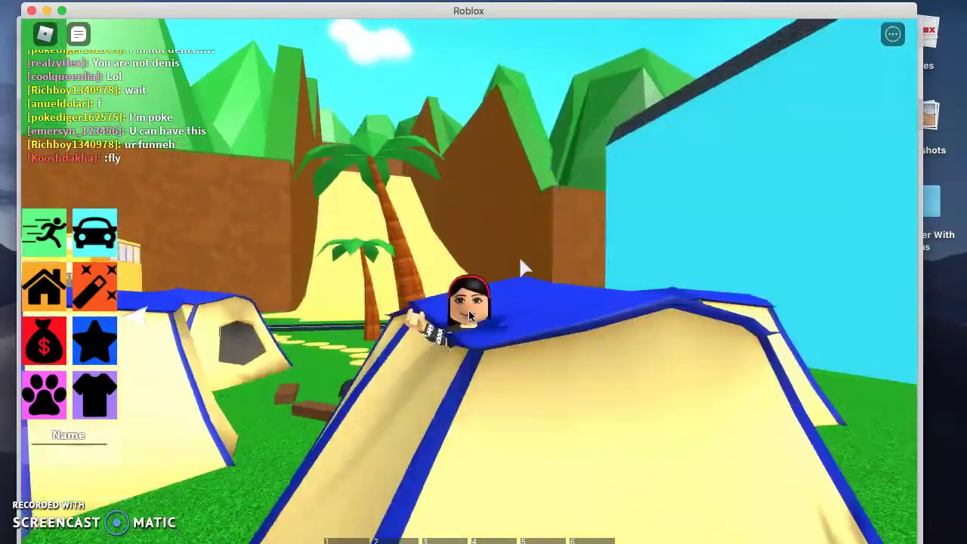
pyautogui.press('w')
pyautogui.press('d')
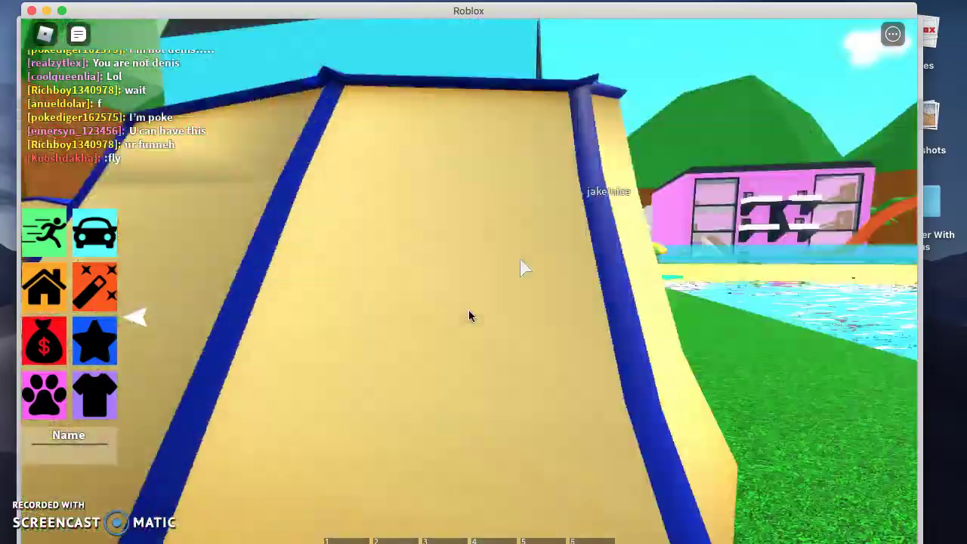
# Run into the pool by the pink building, then walk back toward the tent
pyautogui.press('a')
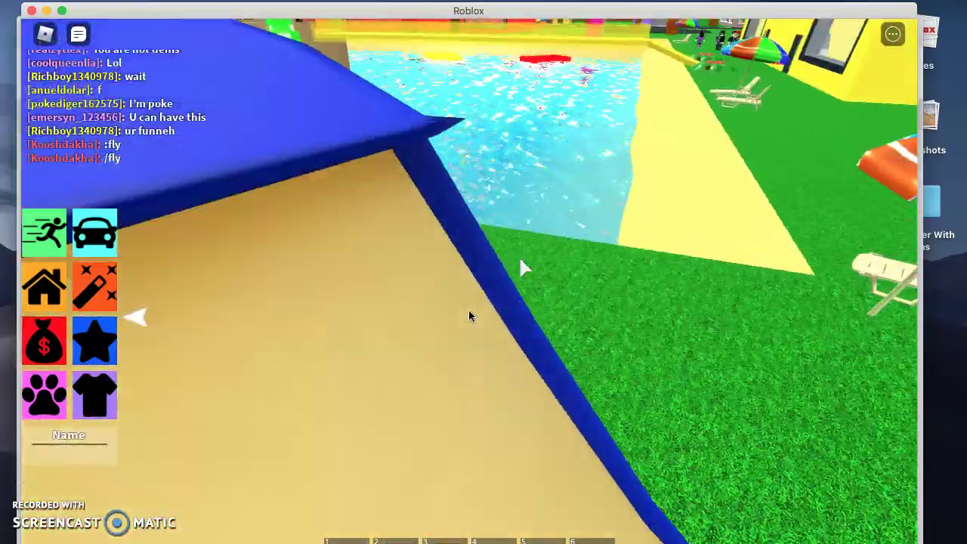
pyautogui.press('w')
pyautogui.press('w')
pyautogui.press('d')
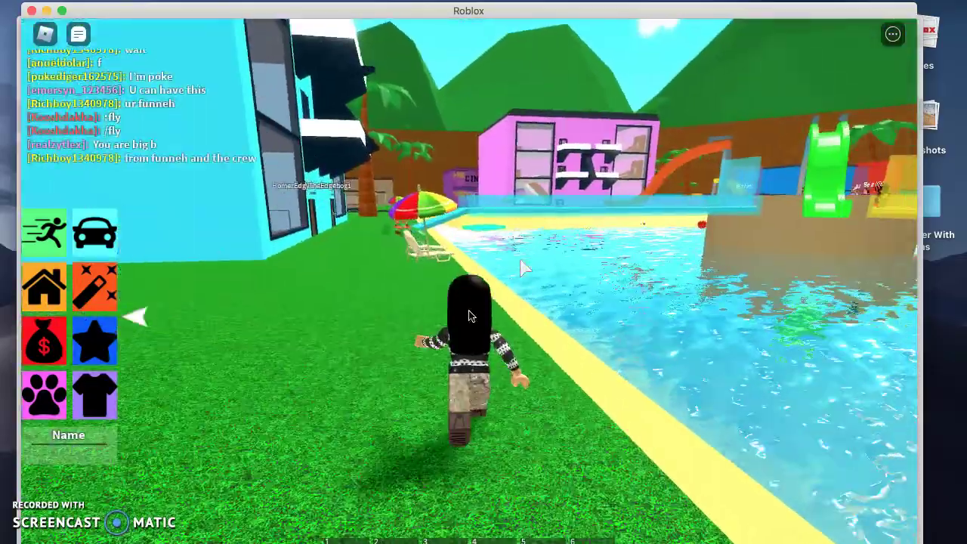
pyautogui.press('s')
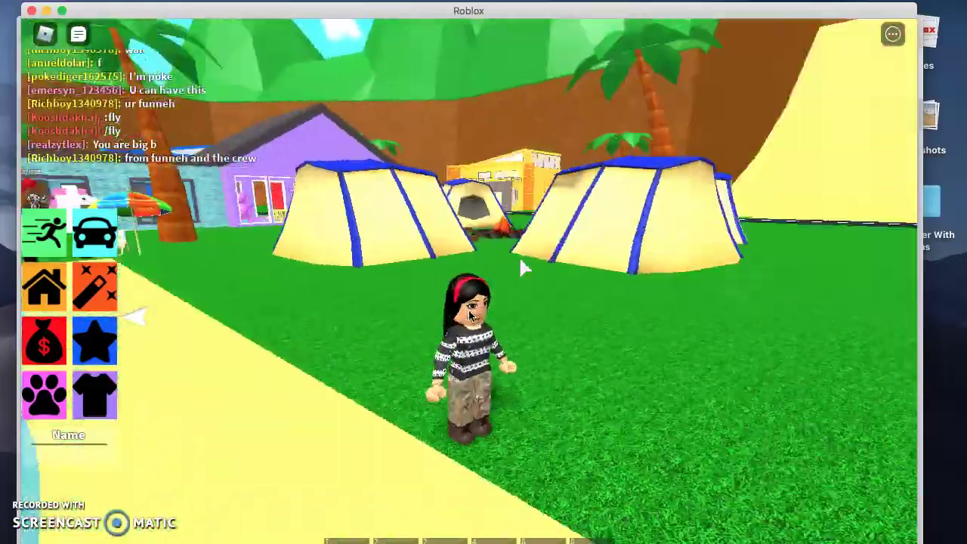
pyautogui.press('s')
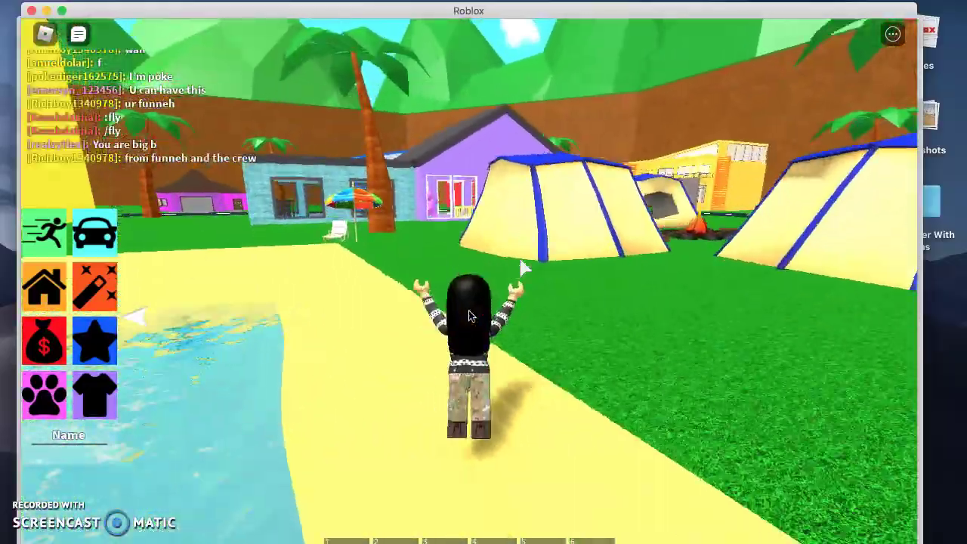
pyautogui.press('w')
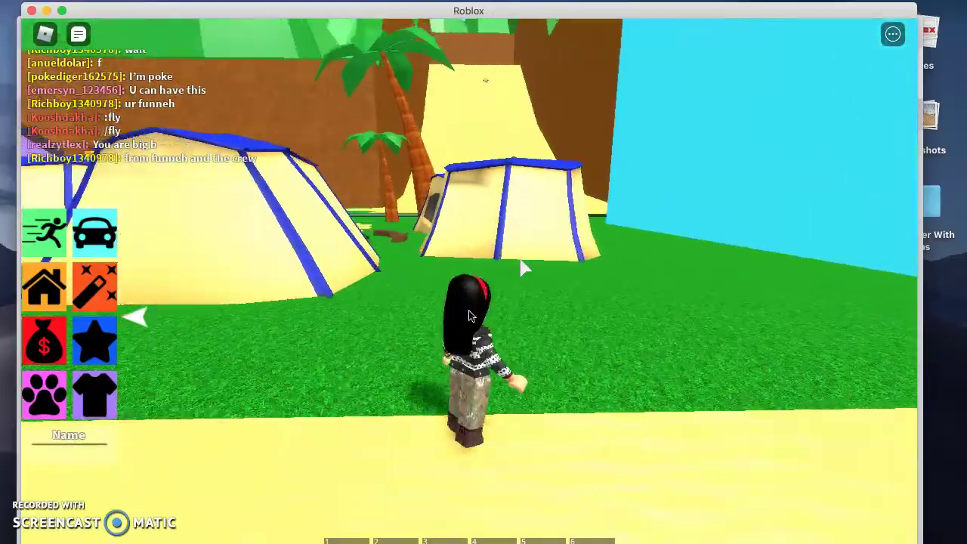
# Enter the first tent, view its front, and walk out toward the purple house
pyautogui.press('a')
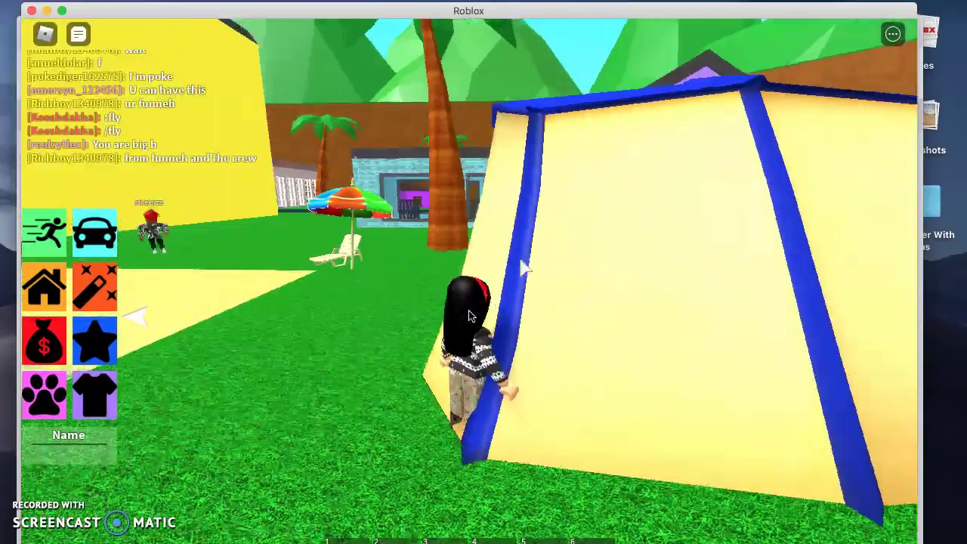
pyautogui.press('s')
pyautogui.press('s')
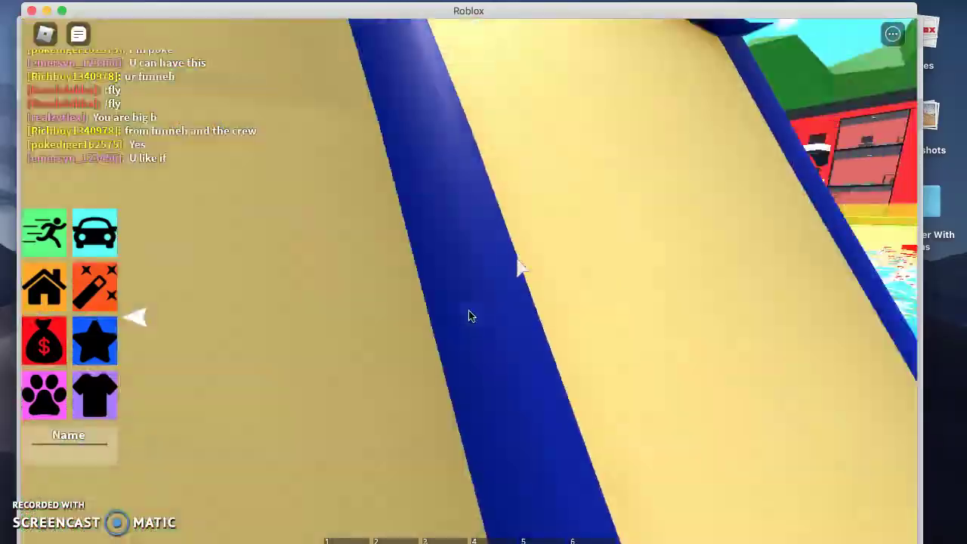
pyautogui.press('a')
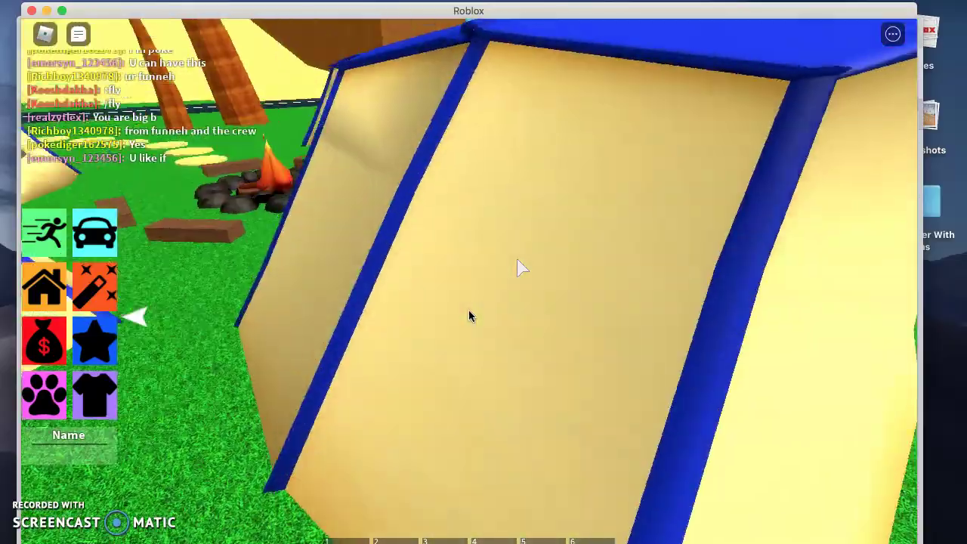
pyautogui.press('a')
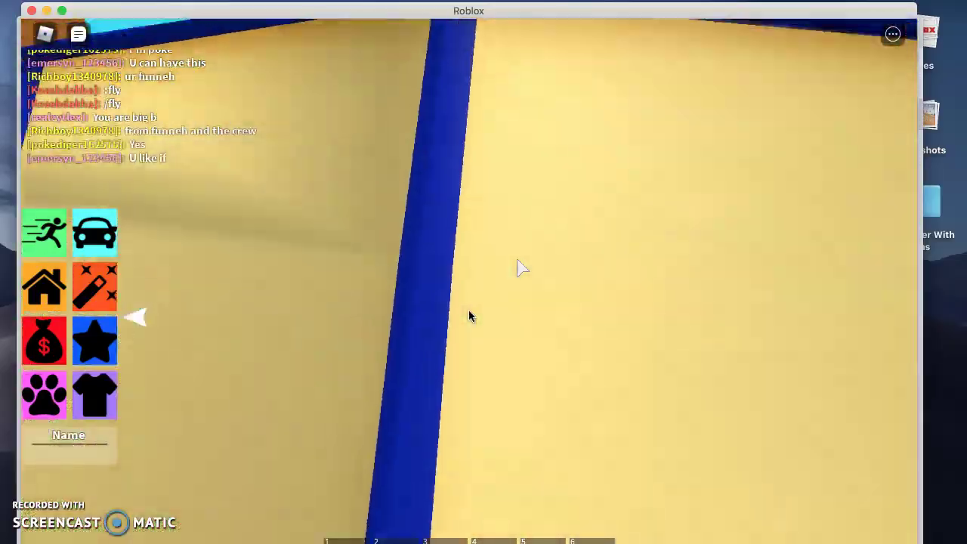
pyautogui.press('s')
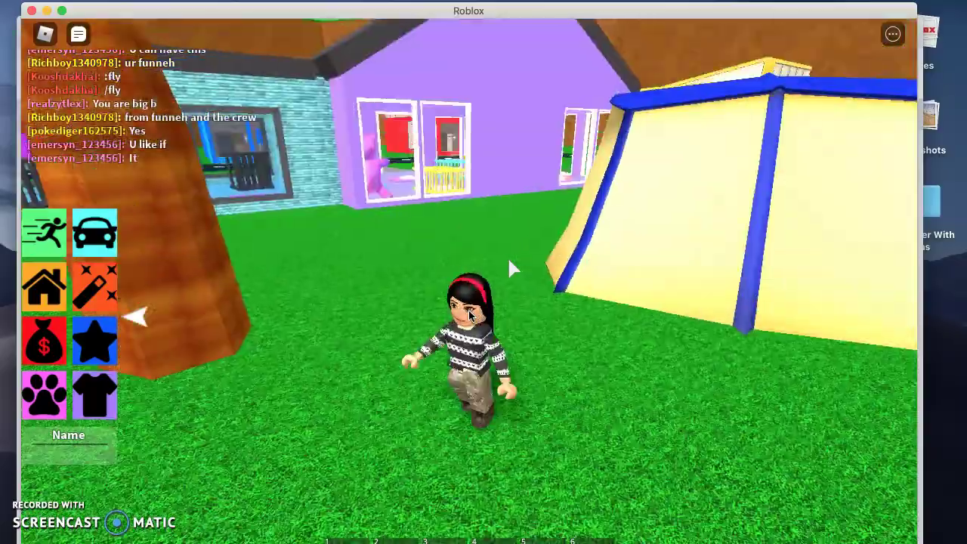
pyautogui.press('w')
# Enter the yellow tent to see its mesh window, then cross the grass toward the houses
pyautogui.press('d')
pyautogui.press('w')
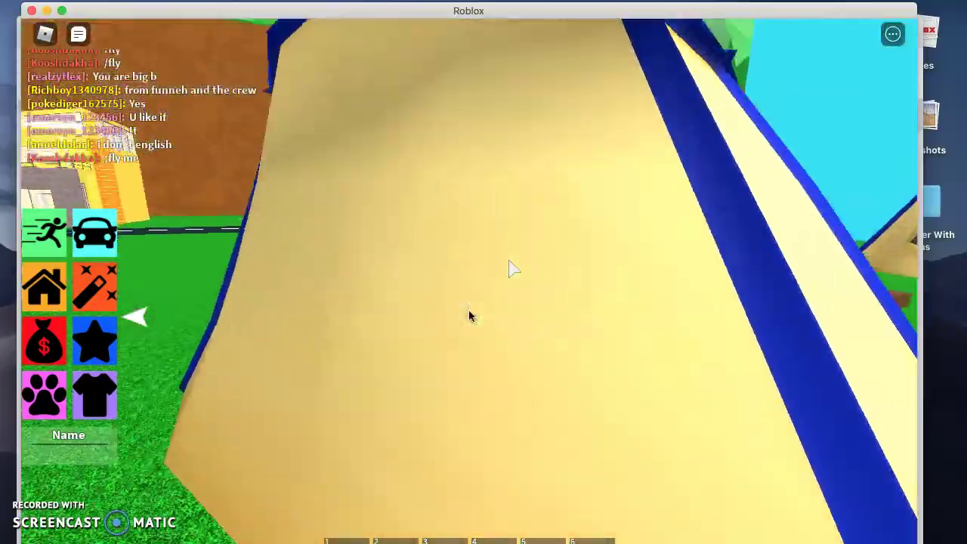
pyautogui.press('a')
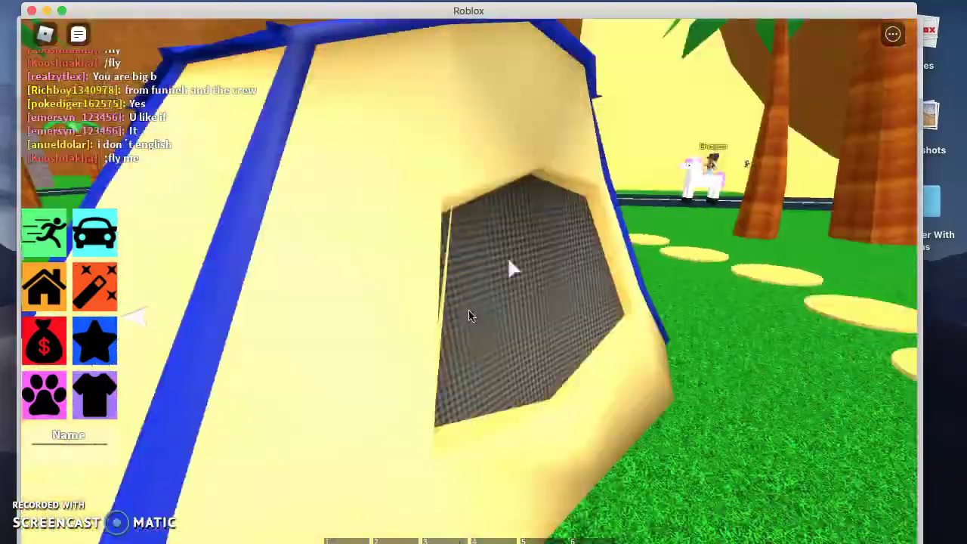
pyautogui.press('w')
pyautogui.press('d')
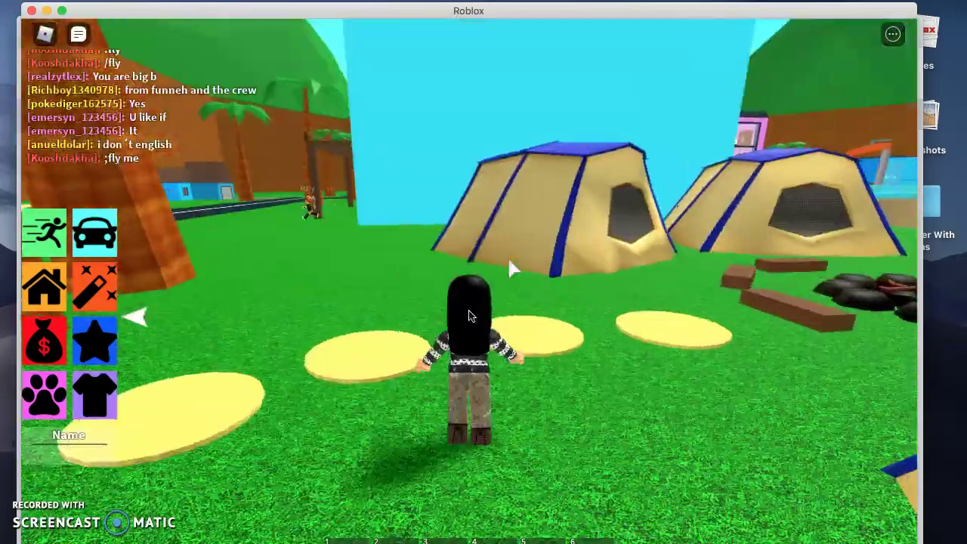
pyautogui.press('a')
pyautogui.press('w')
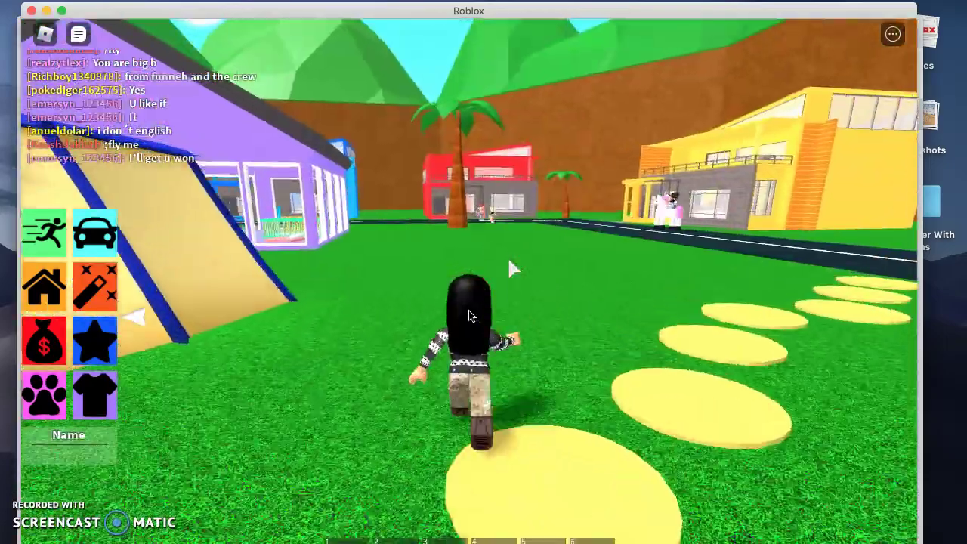
# Turn the avatar toward the camera and send the /e wave emote
pyautogui.press('s')
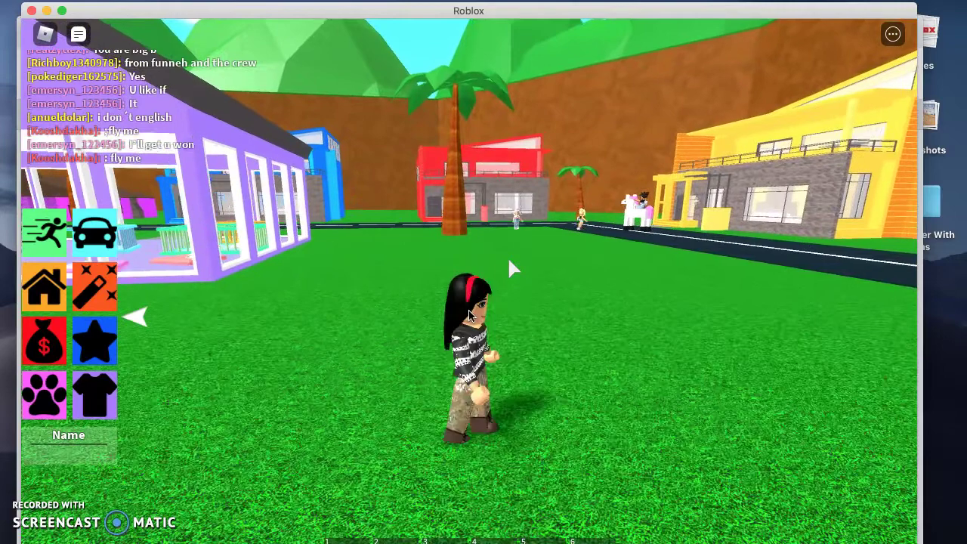
pyautogui.press('/')
pyautogui.write('/e w')
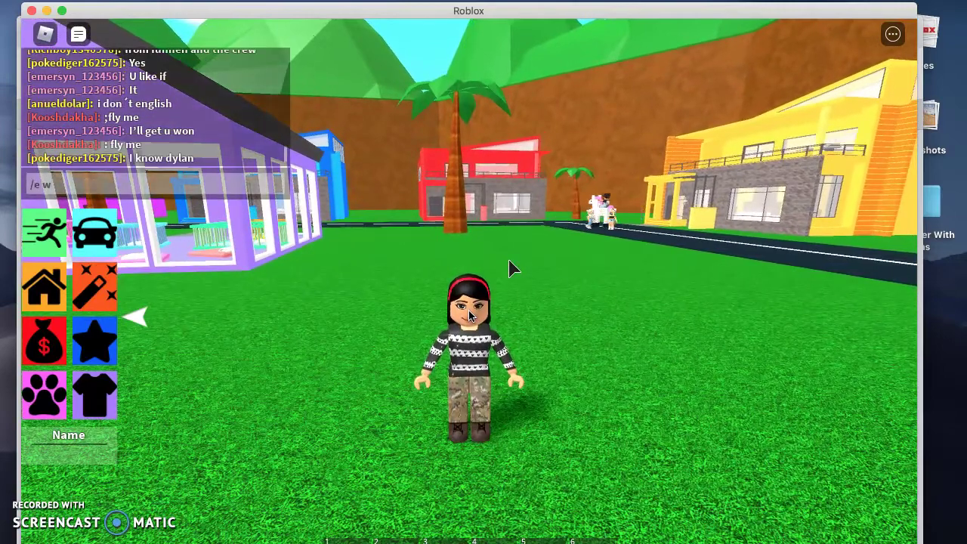
pyautogui.write('ave')
pyautogui.press('Return')
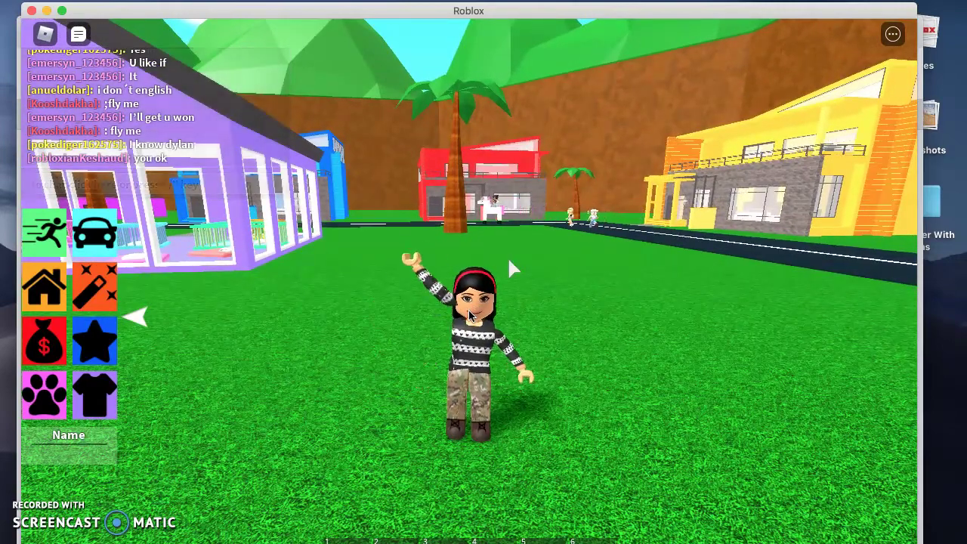
# Send the /e cheer emote to dance with arms raised, then turn the camera back to the houses
pyautogui.press('/')
pyautogui.write('/e w')
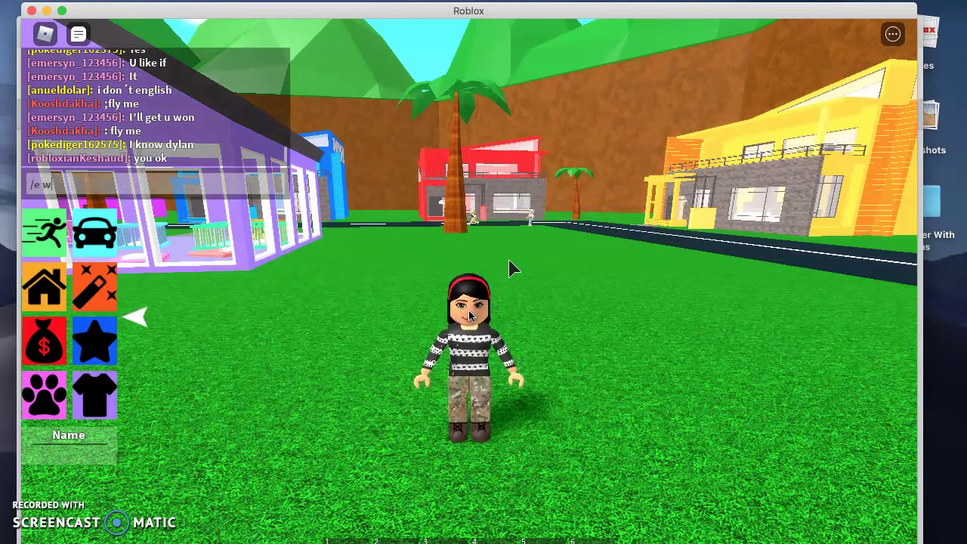
pyautogui.write('ave')
pyautogui.press('Return')
pyautogui.press('/')
pyautogui.write('/e')
pyautogui.write(' cheer')
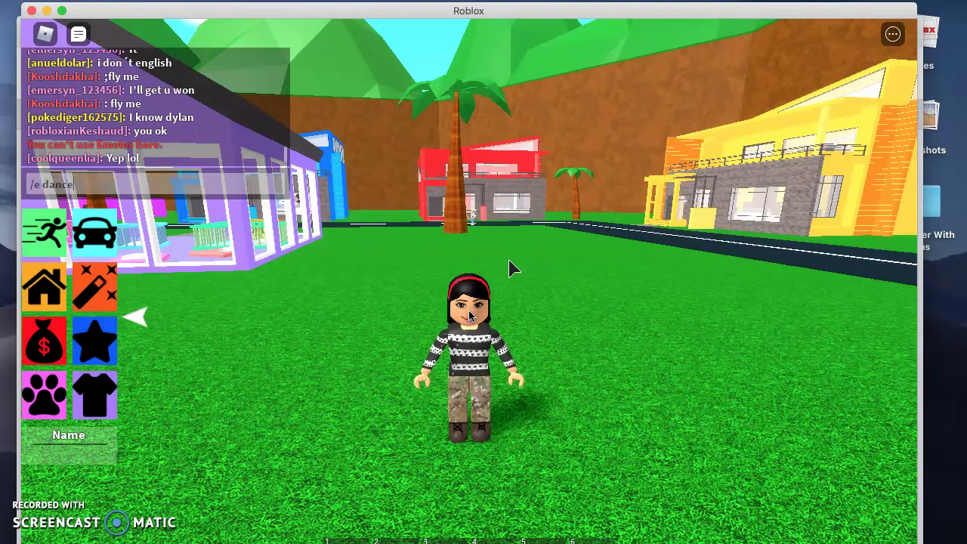
pyautogui.press('Return')
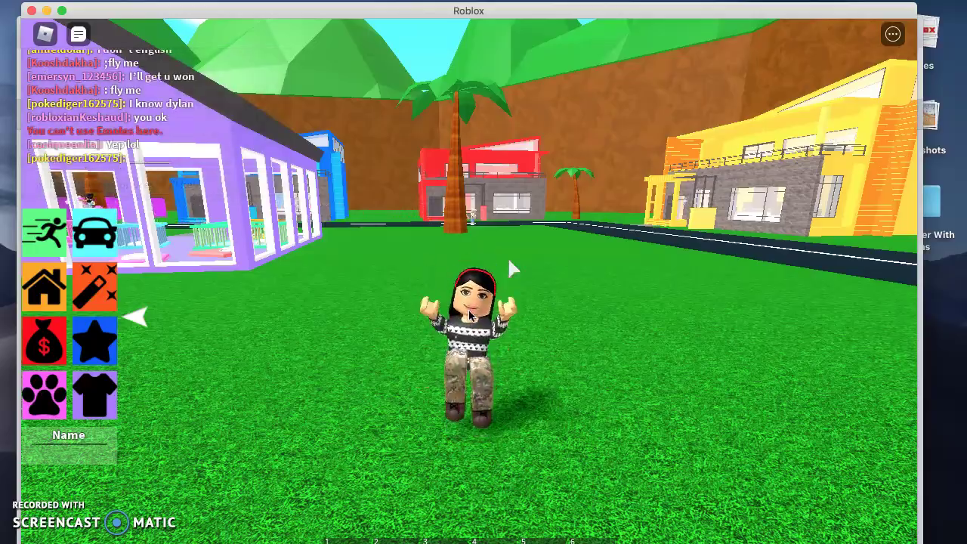
pyautogui.press('Left')
pyautogui.press('Left')
pyautogui.press('w')
pyautogui.press('Left')
pyautogui.press('Left')
pyautogui.press('Left')
pyautogui.press('Left')
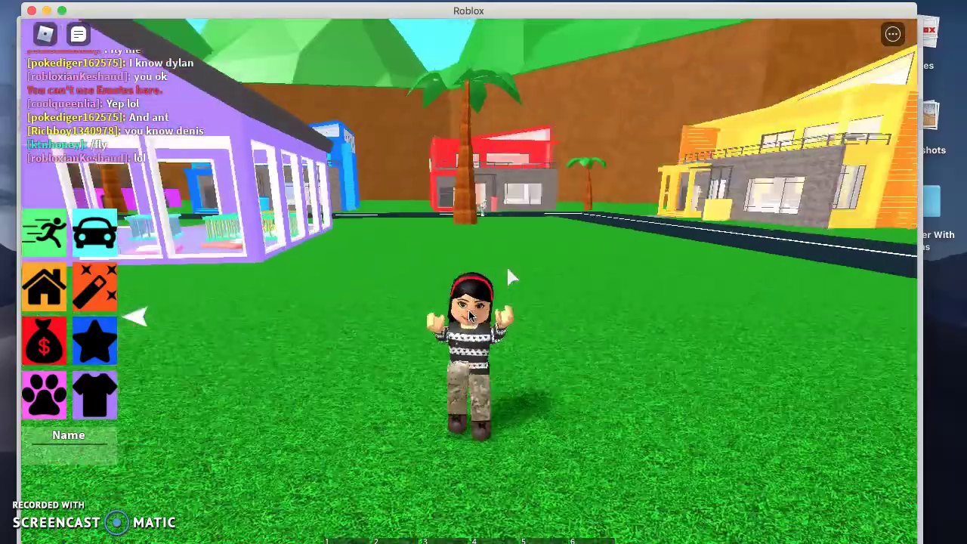